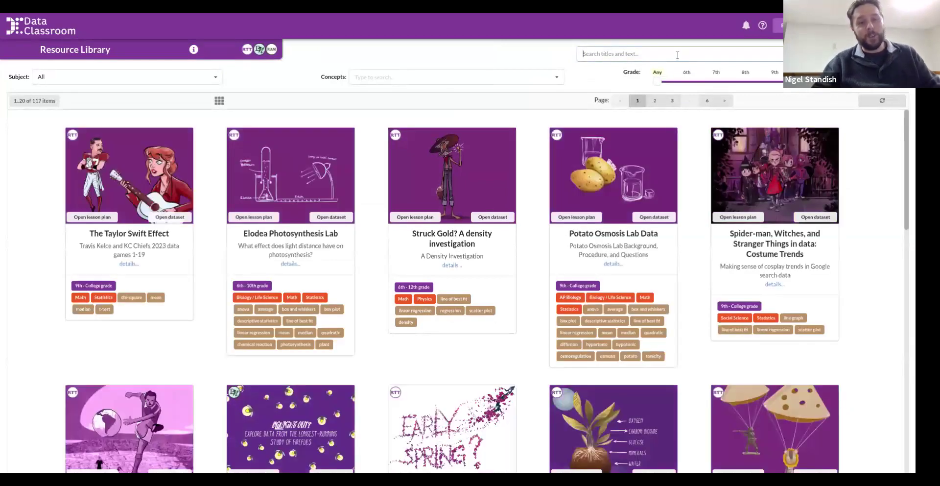
- Find the "Struck Gold? A density investigation" dataset by searching for "gold" and read its assignment through to the Activity section
type("gold")
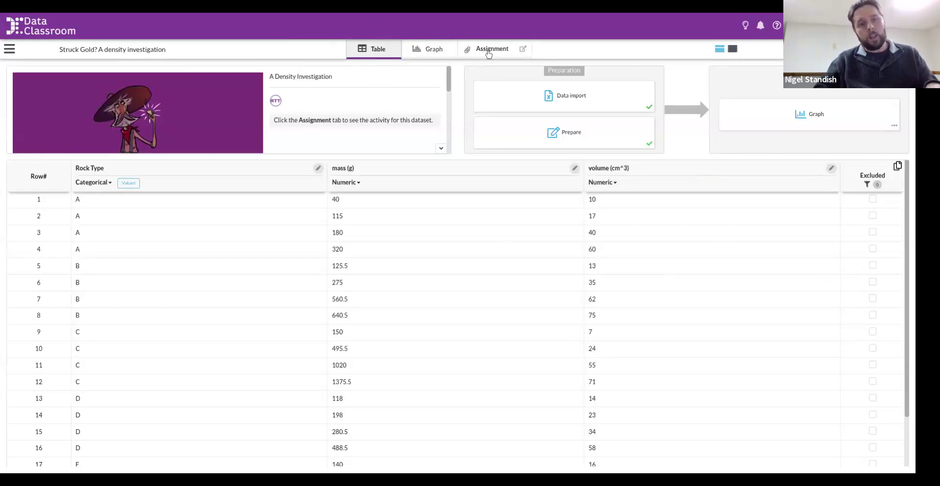
left_click(488, 54)
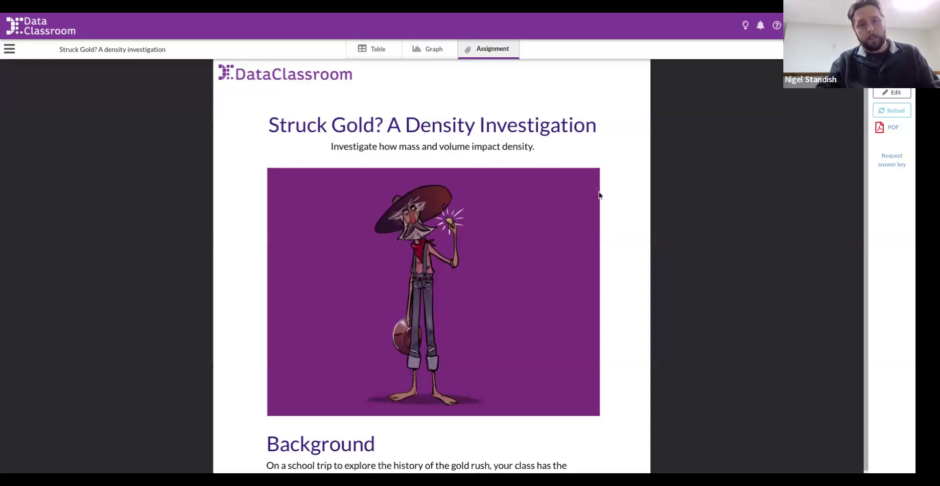
scroll(612, 186, "down", 4)
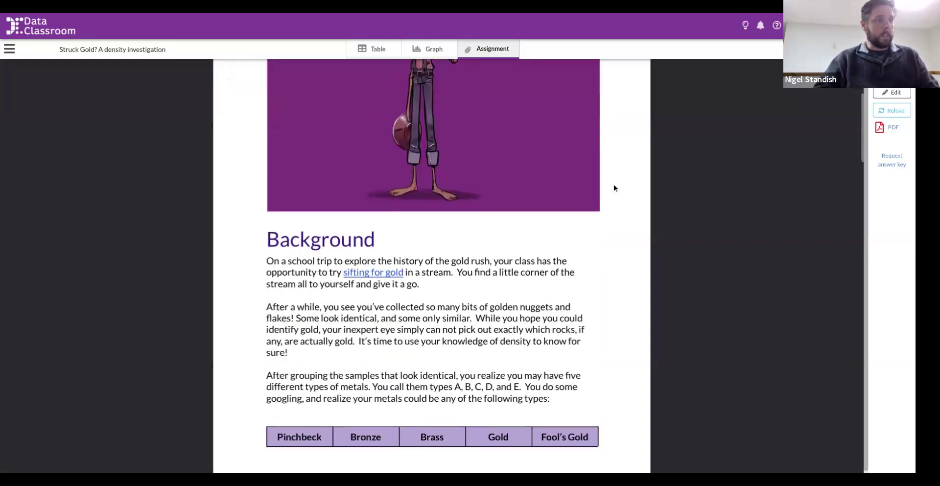
scroll(613, 185, "down", 2)
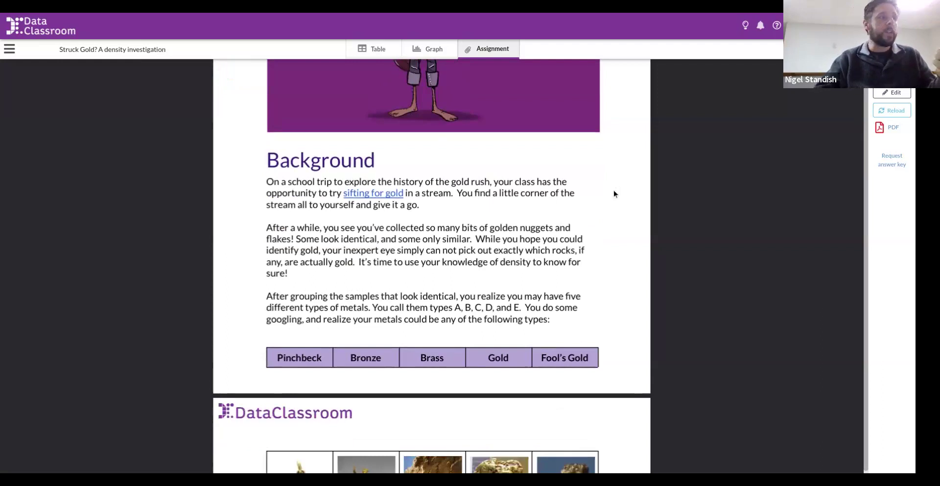
scroll(614, 194, "down", 11)
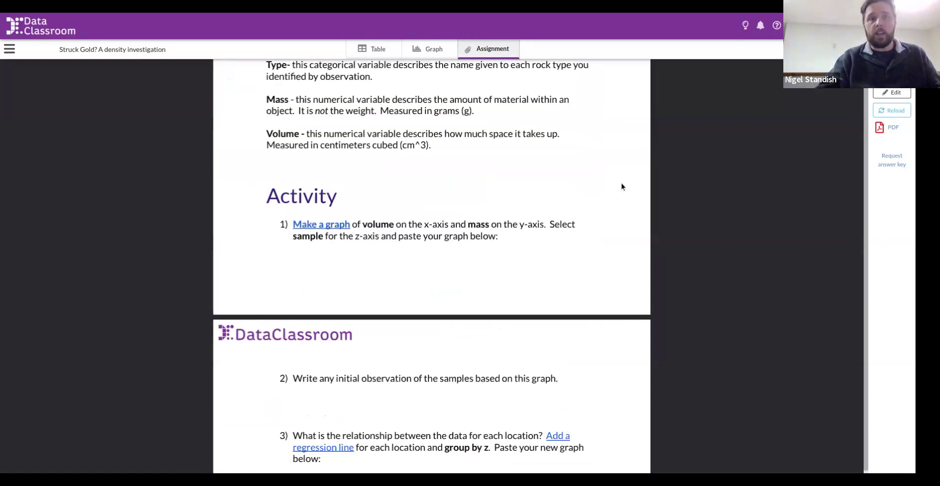
- Review every row of the data table, covering the Rock Type, mass (g) and volume (cm^3) columns
left_click(377, 53)
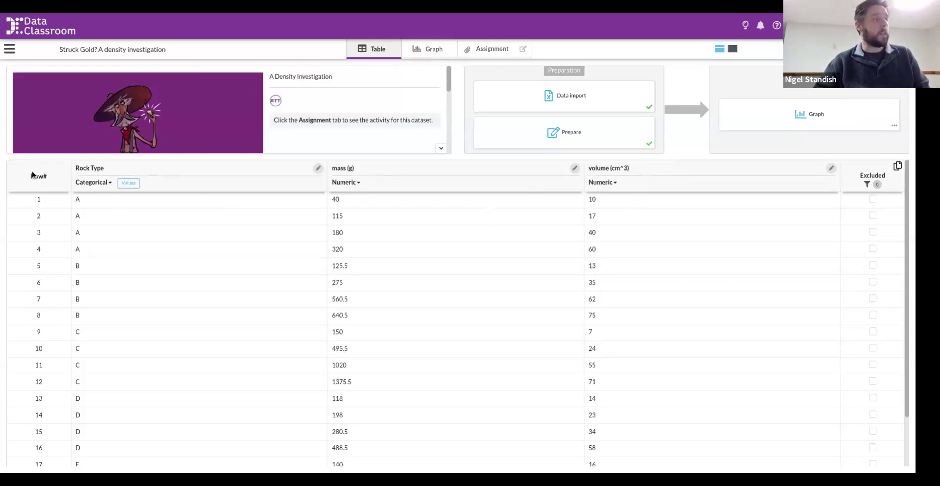
scroll(88, 279, "down", 1)
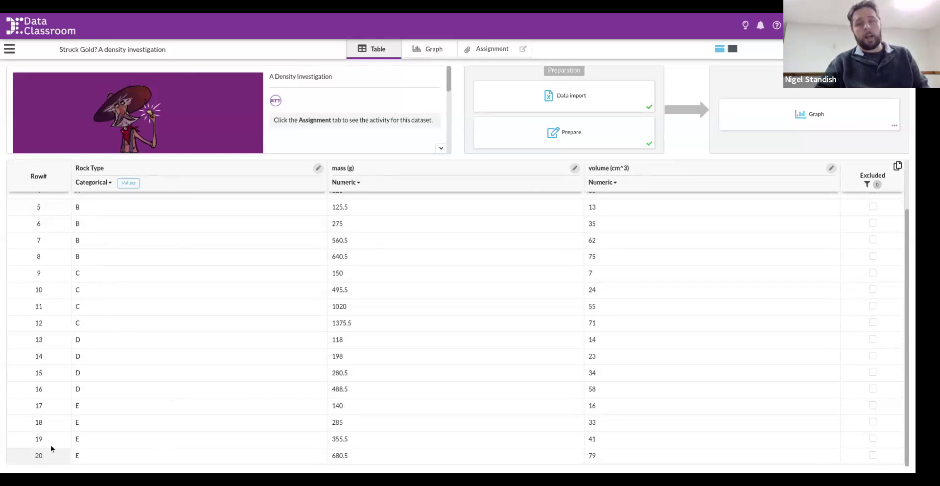
scroll(109, 435, "up", 2)
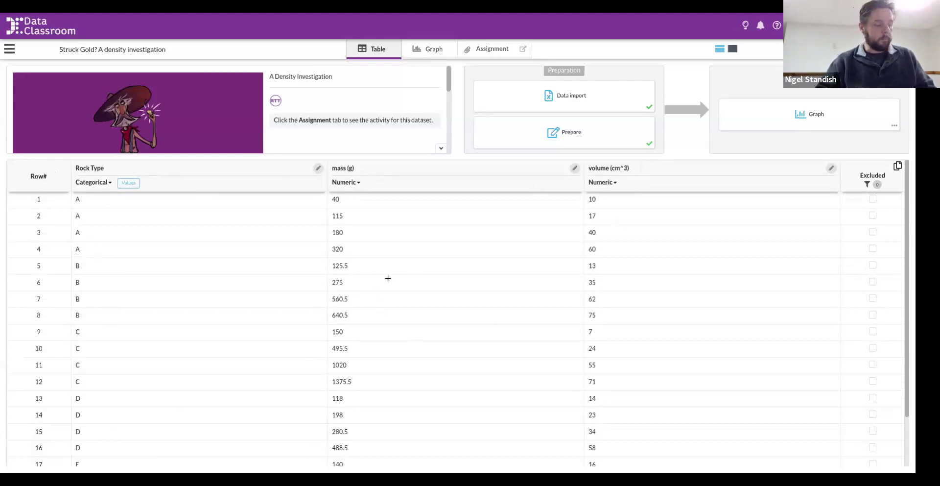
- Graph the Rock Type column on its own and compare the plot with the rows in the data table
left_click(431, 51)
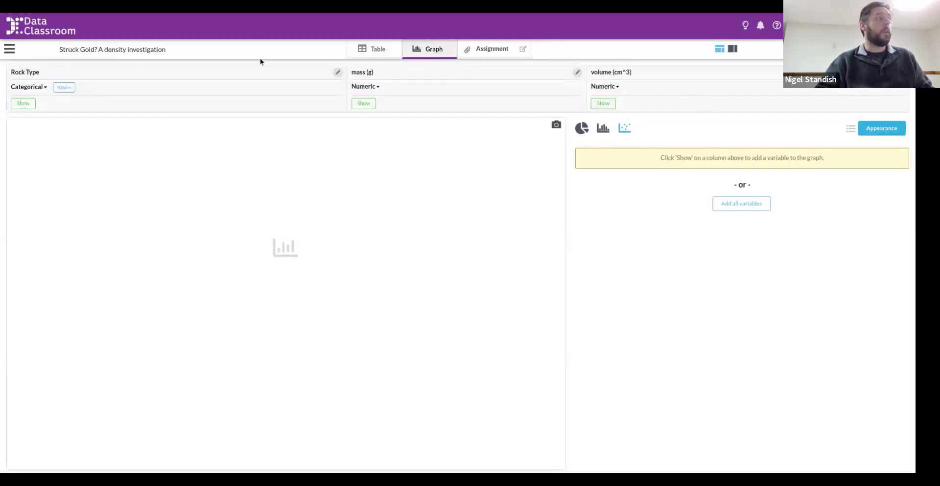
left_click(28, 104)
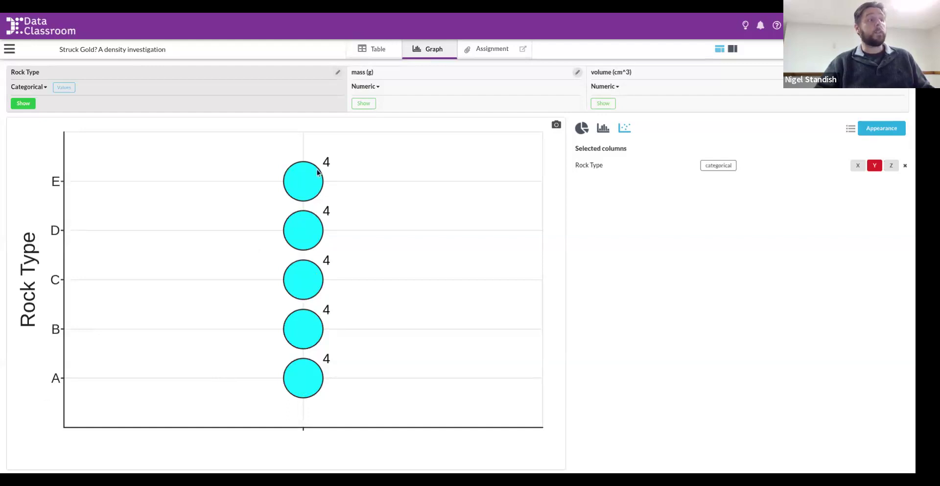
left_click(362, 49)
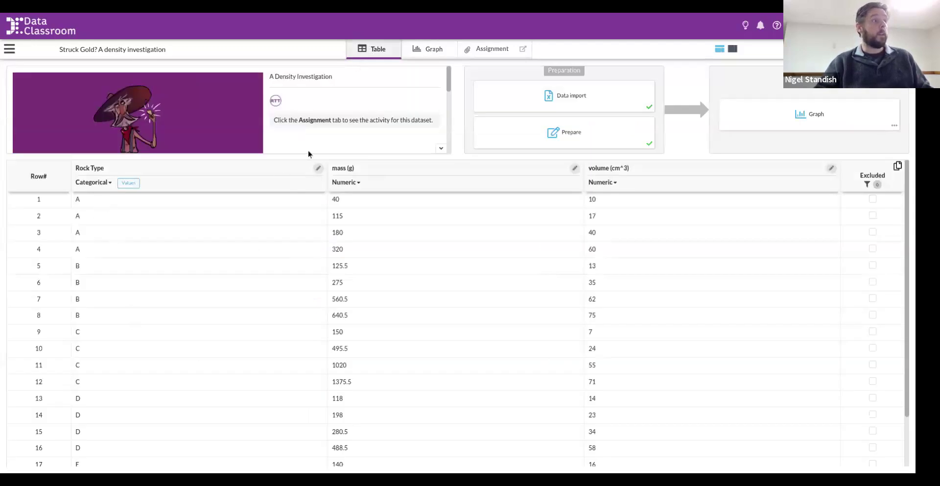
left_click(427, 51)
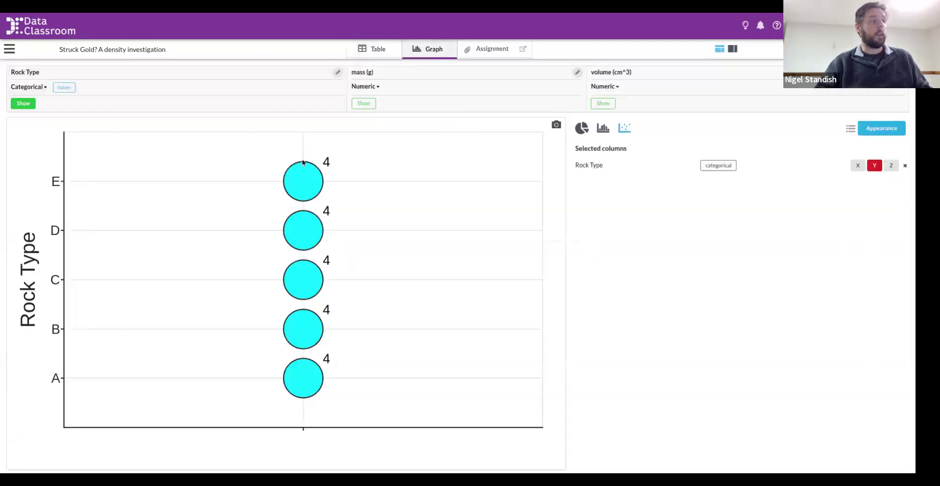
left_click(383, 54)
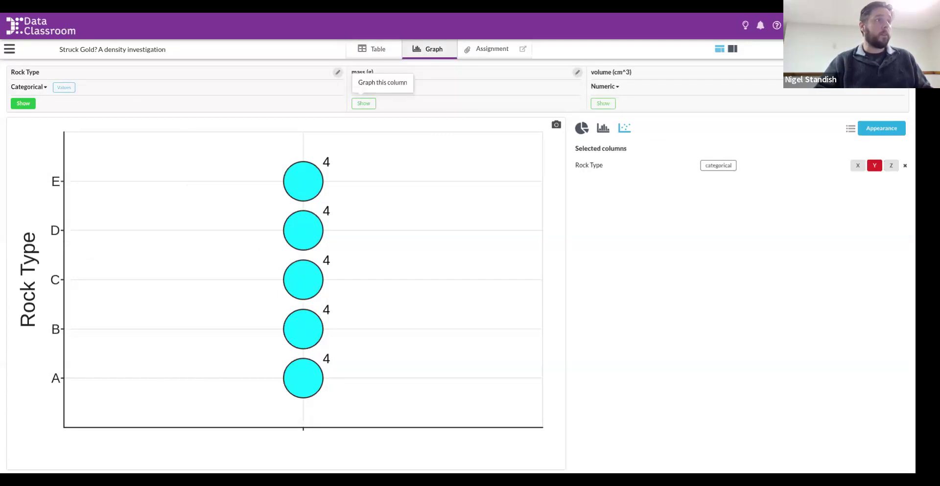
- Add mass (g) to the graph against Rock Type and inspect individual data points for rock types C, B and A
left_click(364, 103)
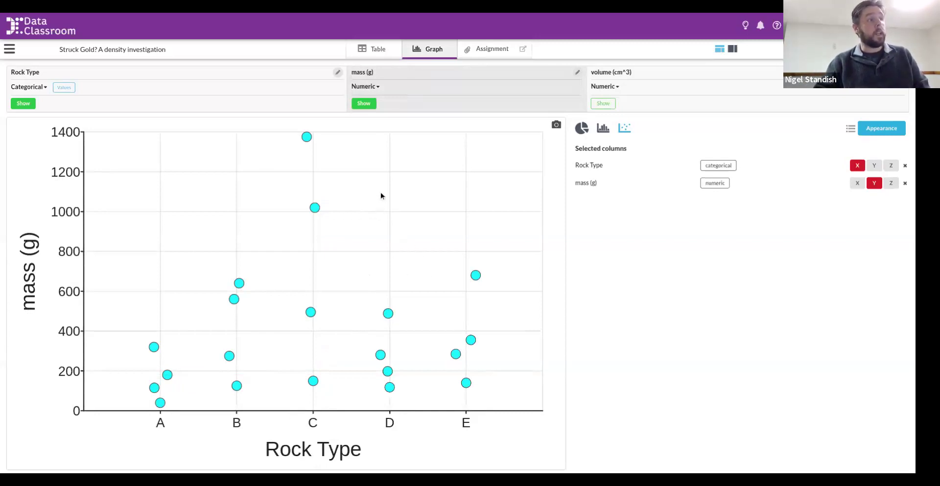
mouse_move(308, 141)
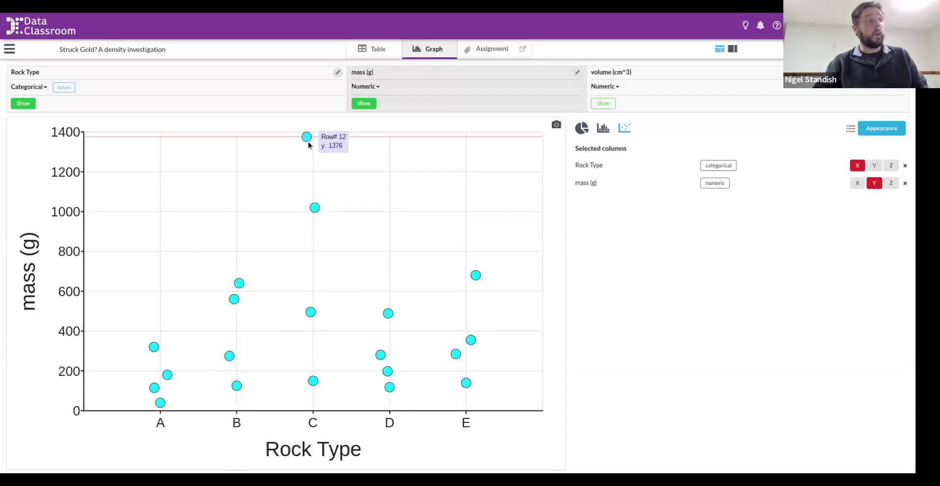
mouse_move(316, 209)
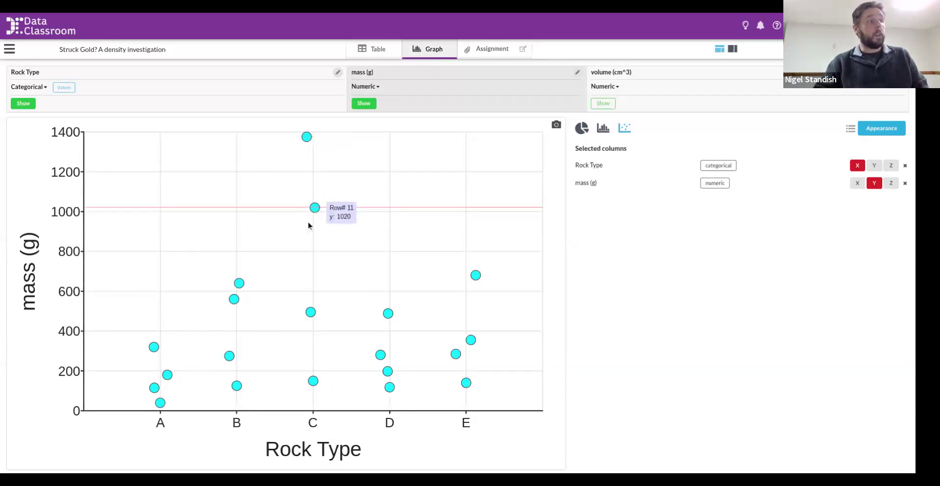
mouse_move(241, 289)
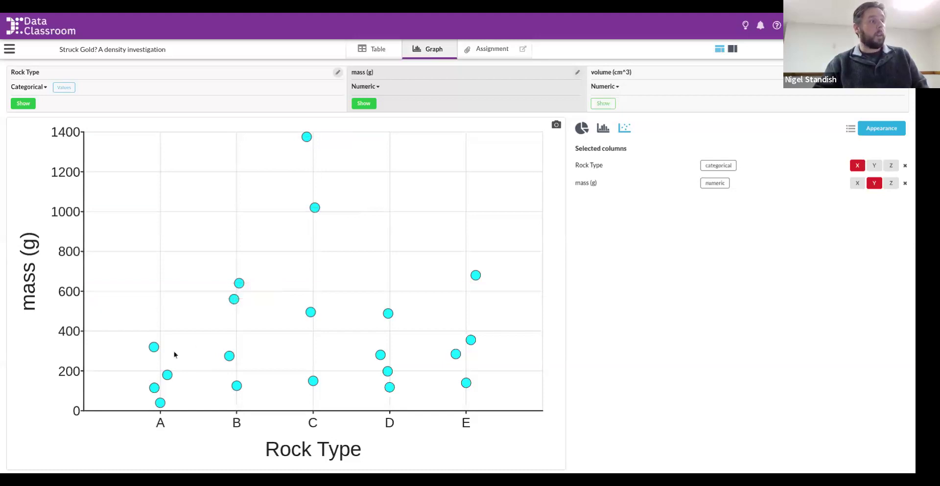
mouse_move(154, 349)
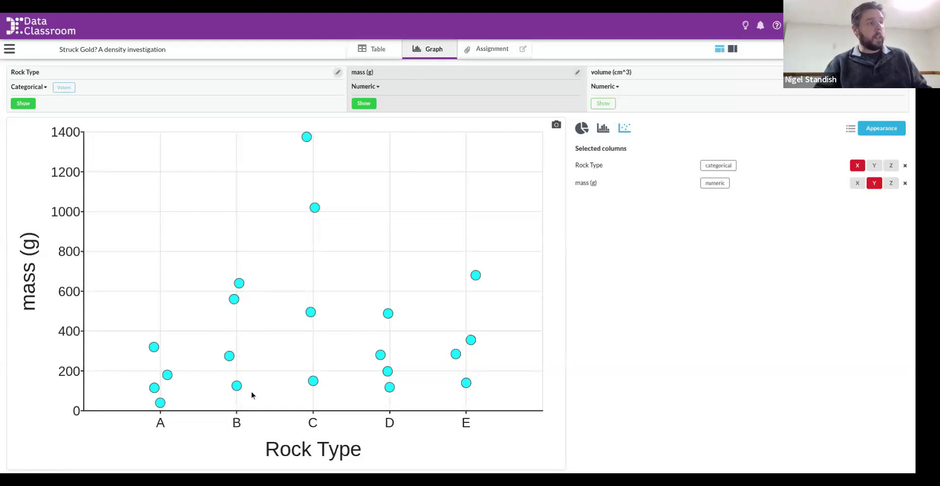
mouse_move(161, 406)
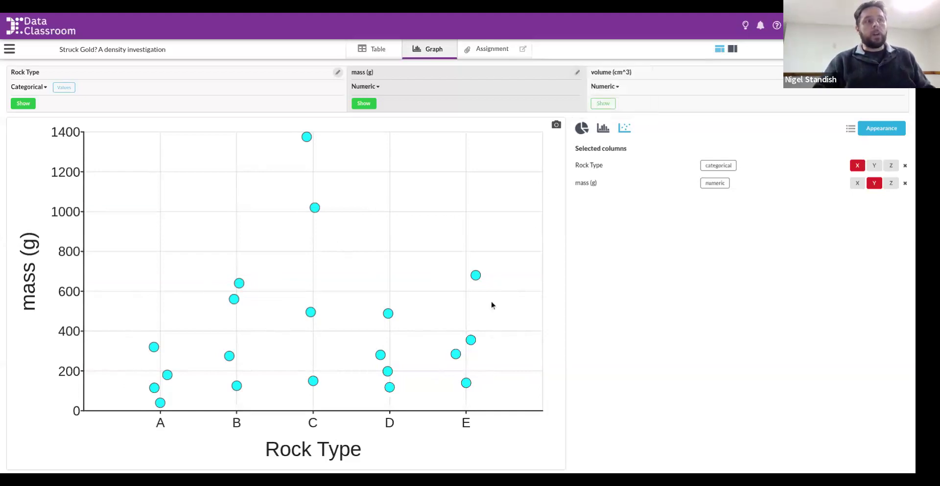
- Add volume (cm^3) to the graph's selected columns and check the descriptions of the available graph types and appearance options
left_click(603, 103)
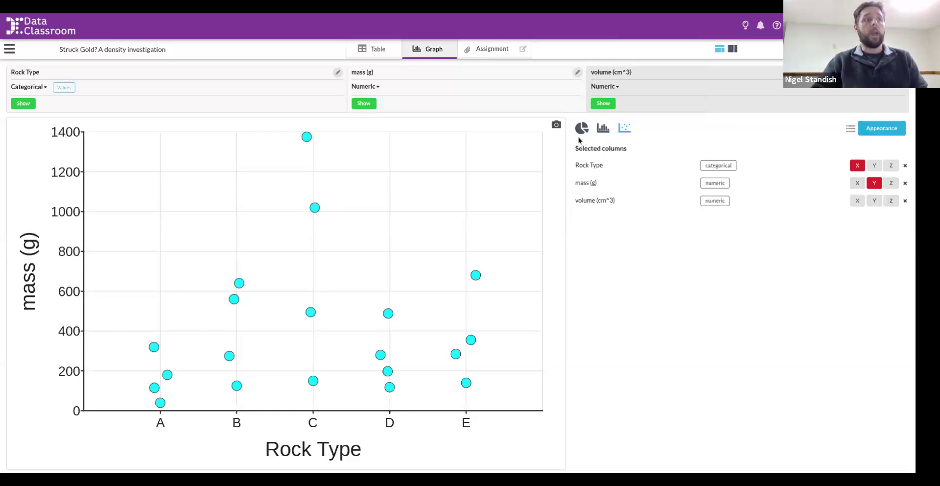
mouse_move(582, 133)
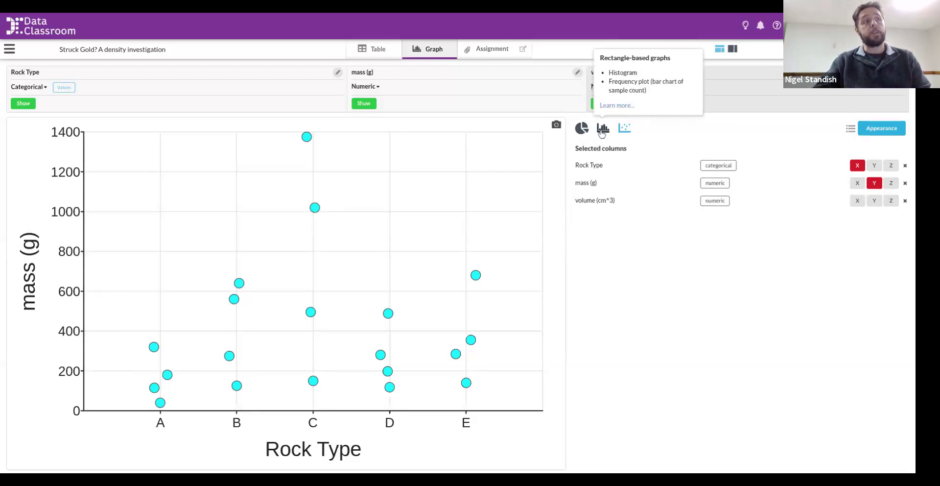
mouse_move(582, 131)
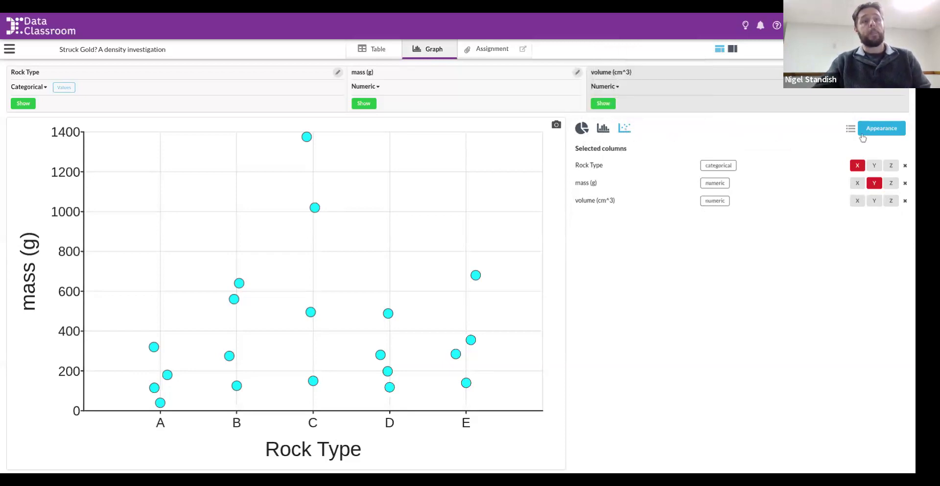
mouse_move(864, 135)
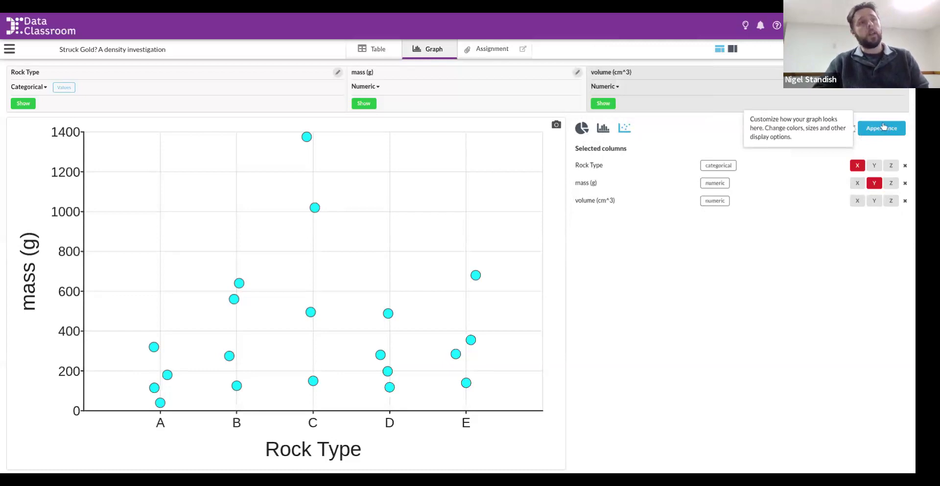
- Try DataMoji points on the scatter plot, return to Dot, set point size 7 and point edge width 4, and review the remaining view settings
left_click(884, 128)
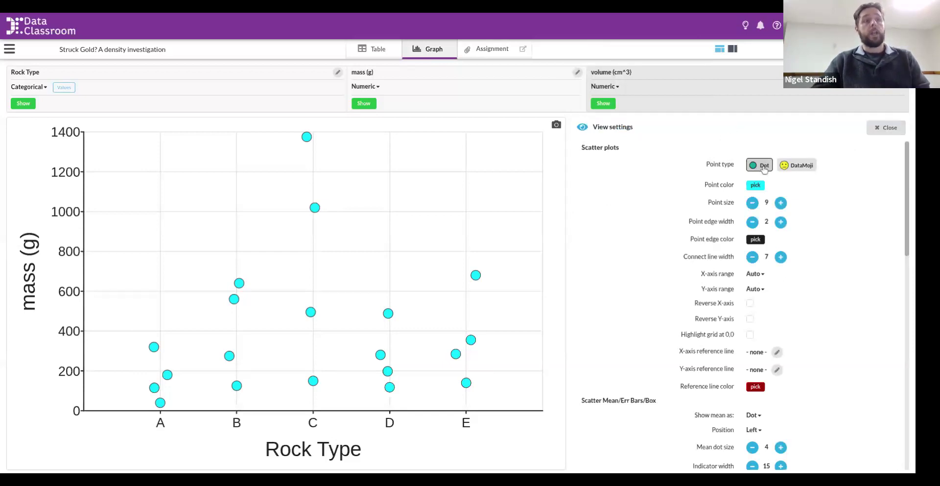
left_click(796, 166)
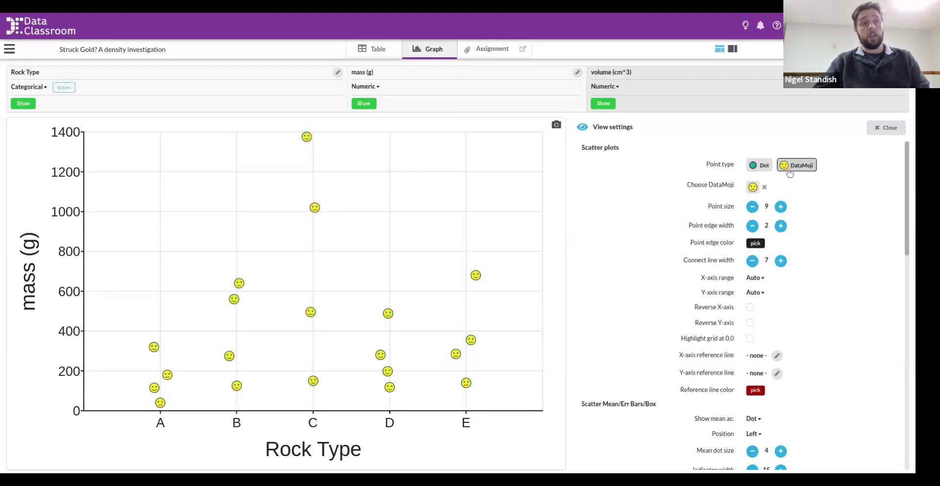
left_click(761, 168)
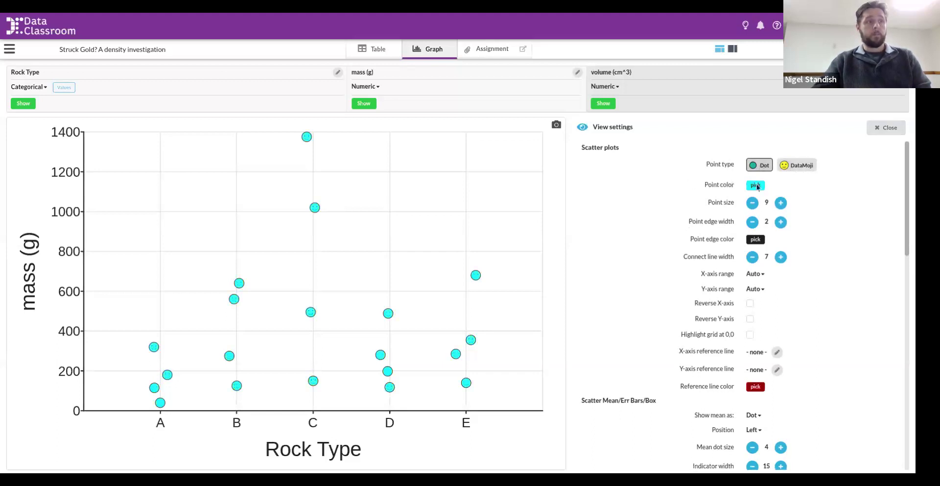
left_click(751, 205)
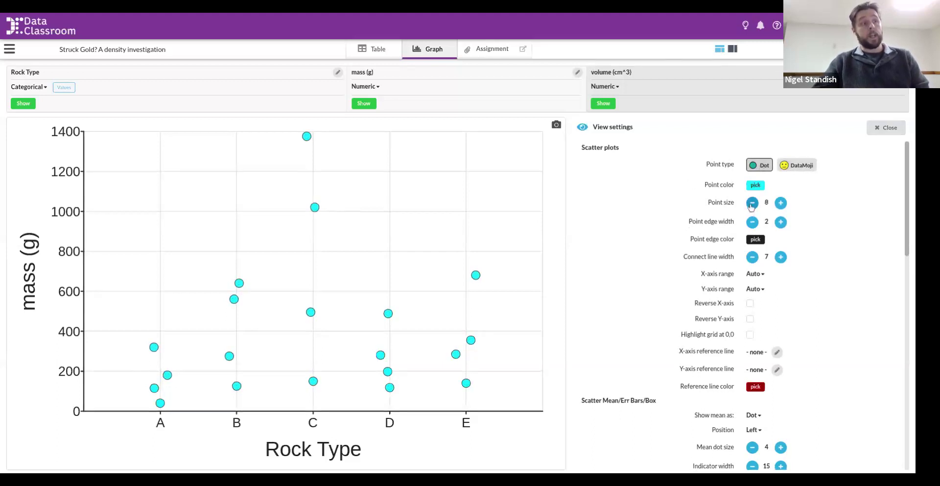
left_click(751, 206)
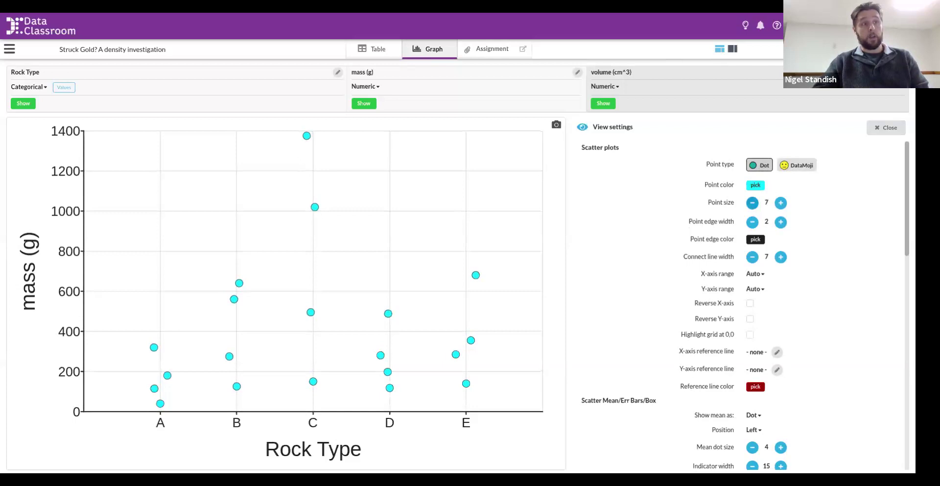
left_click(780, 222)
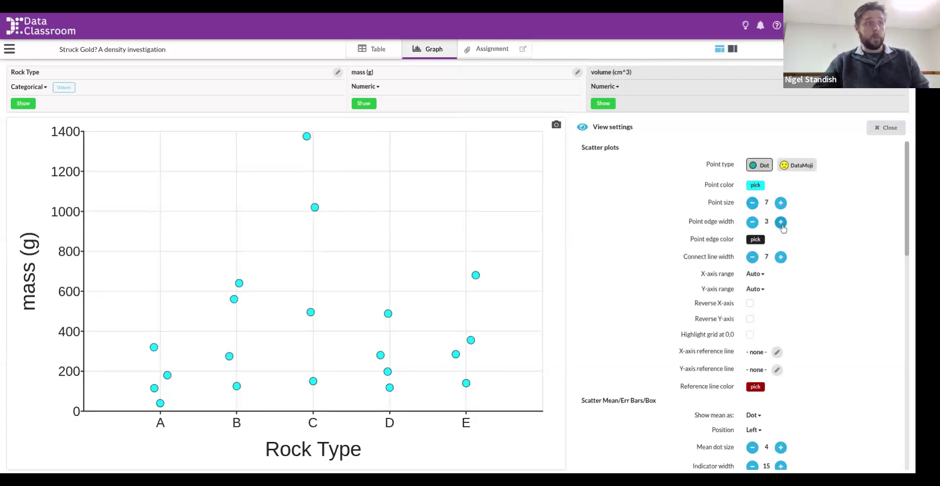
left_click(781, 223)
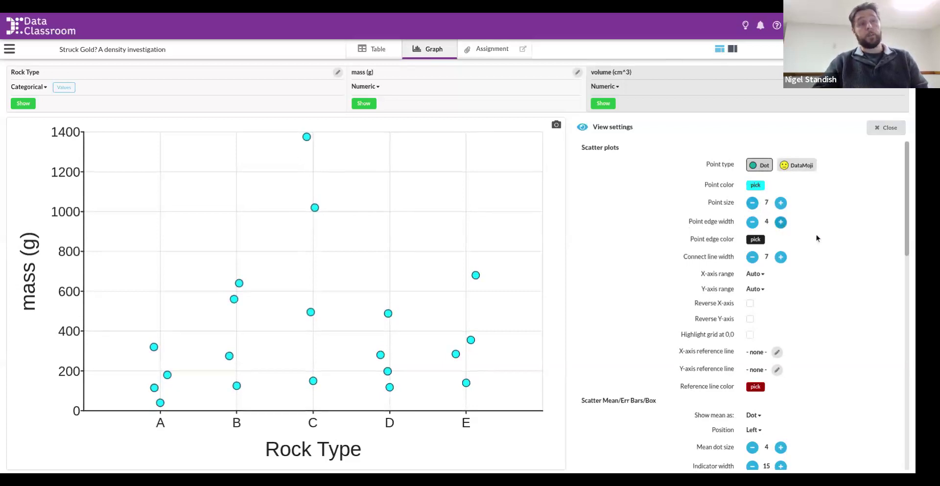
scroll(800, 292, "down", 2)
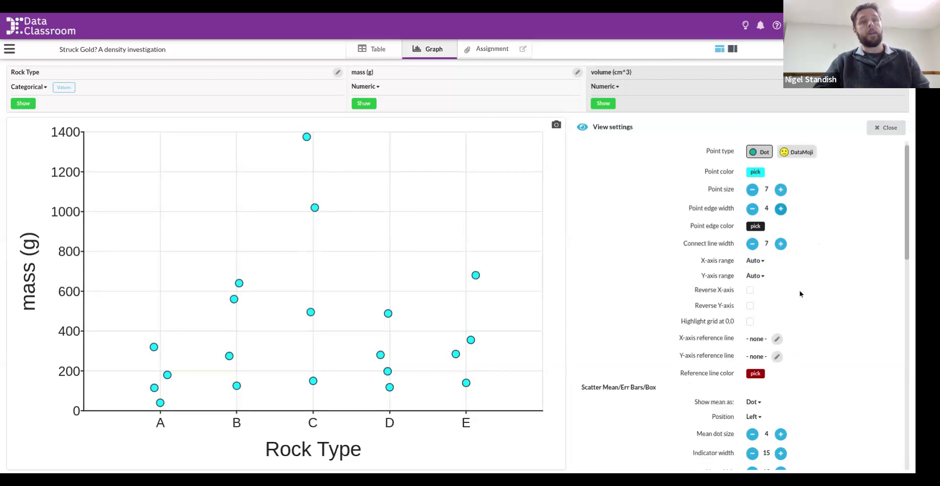
scroll(810, 278, "down", 2)
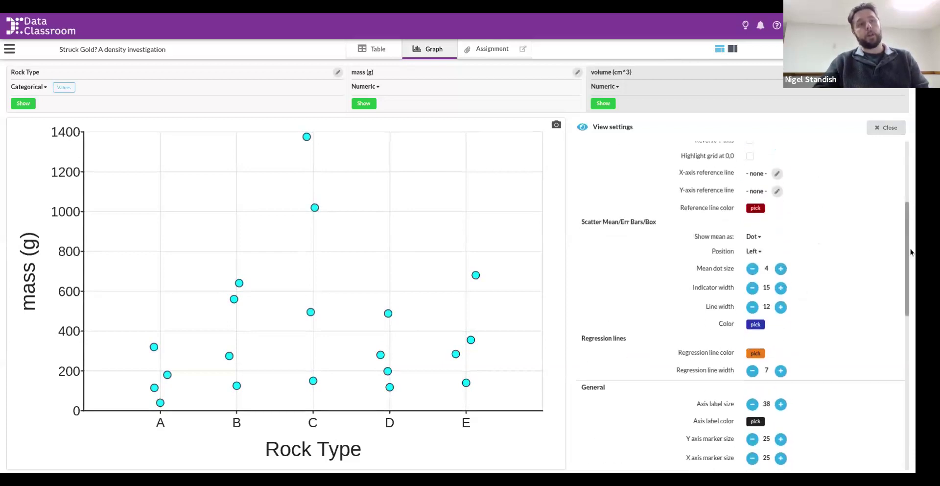
scroll(906, 290, "down", 5)
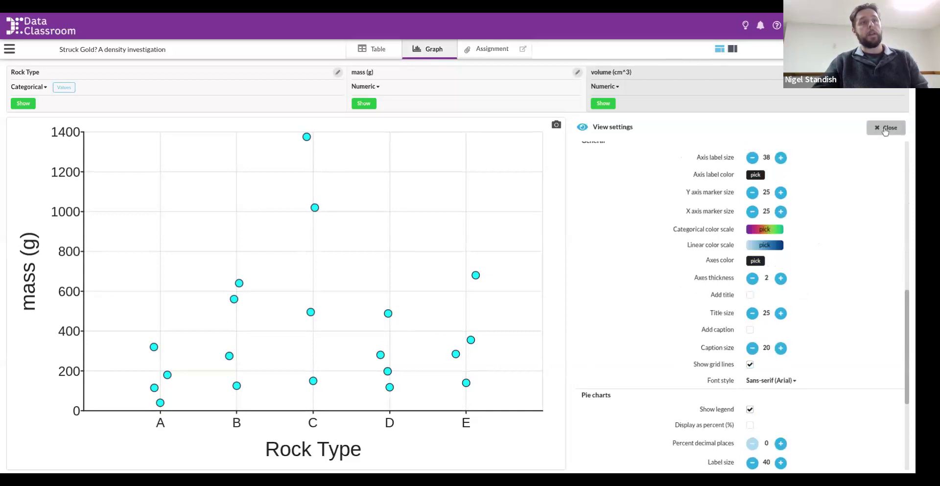
left_click(885, 129)
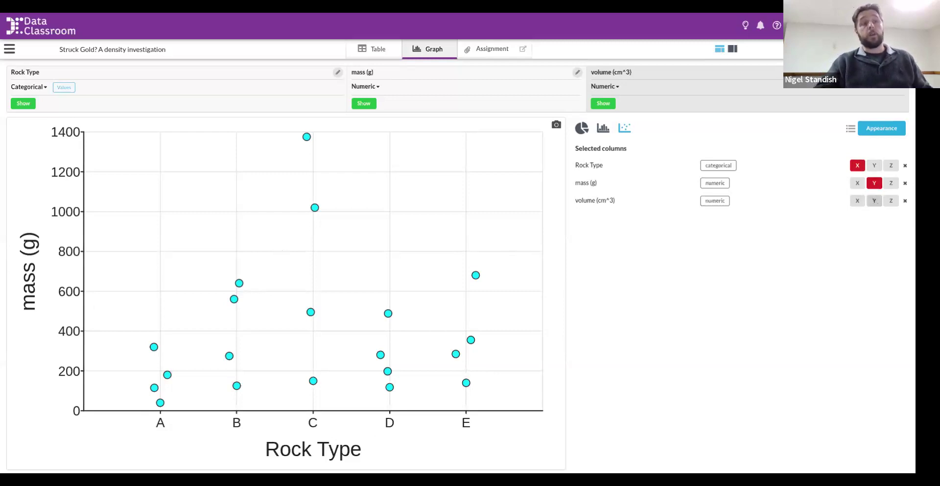
- Plot volume (cm^3) on the y-axis in place of mass, keeping Rock Type on the x-axis
left_click(874, 202)
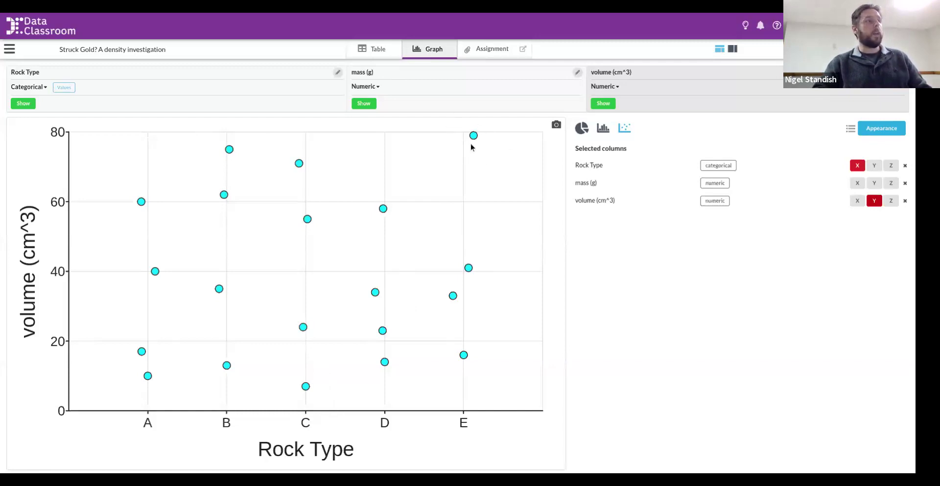
- Plot mass (g) on the y-axis against volume (cm^3) on the x-axis, with Rock Type as the Z variable
mouse_move(473, 137)
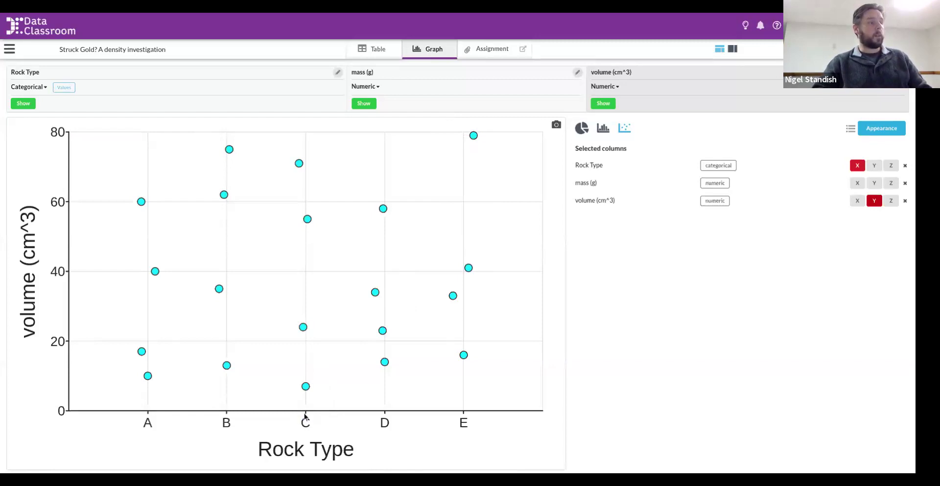
mouse_move(305, 388)
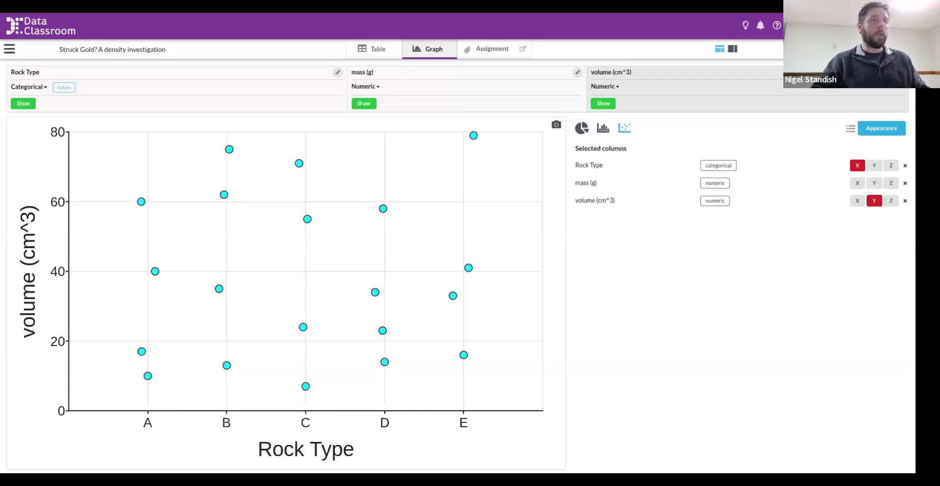
left_click(857, 183)
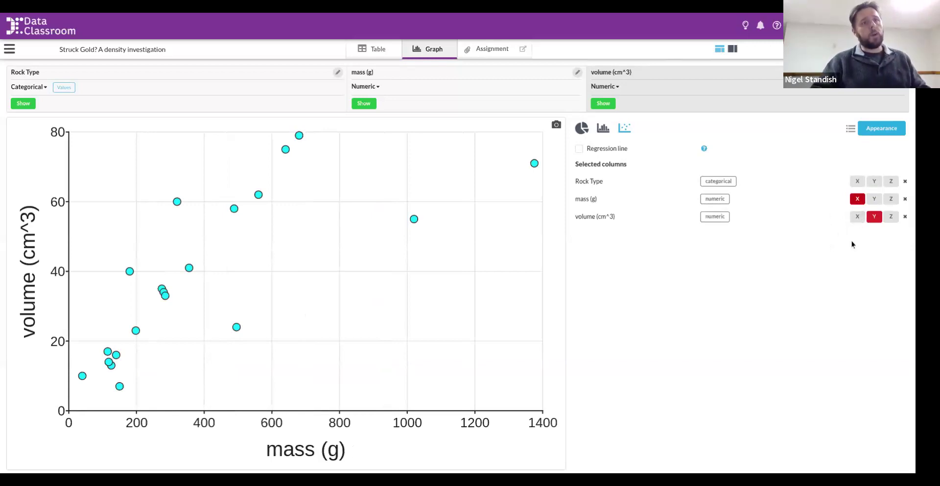
left_click(857, 217)
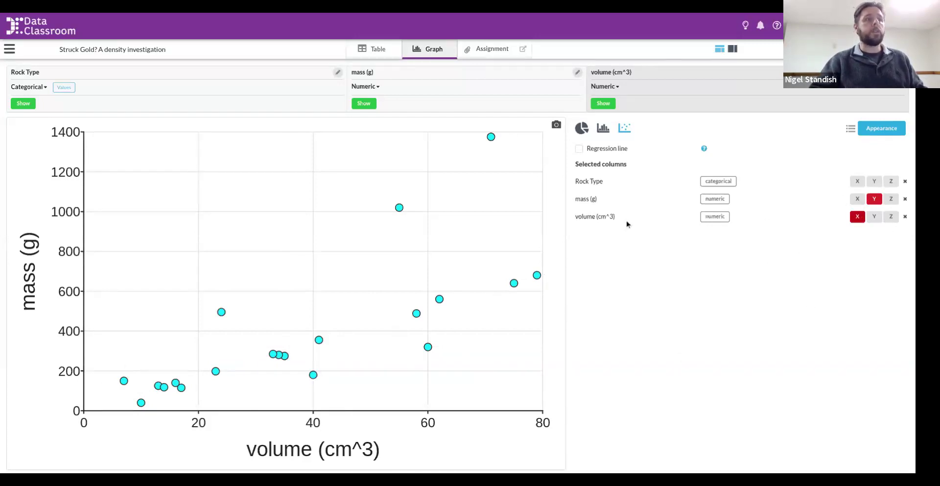
left_click(891, 182)
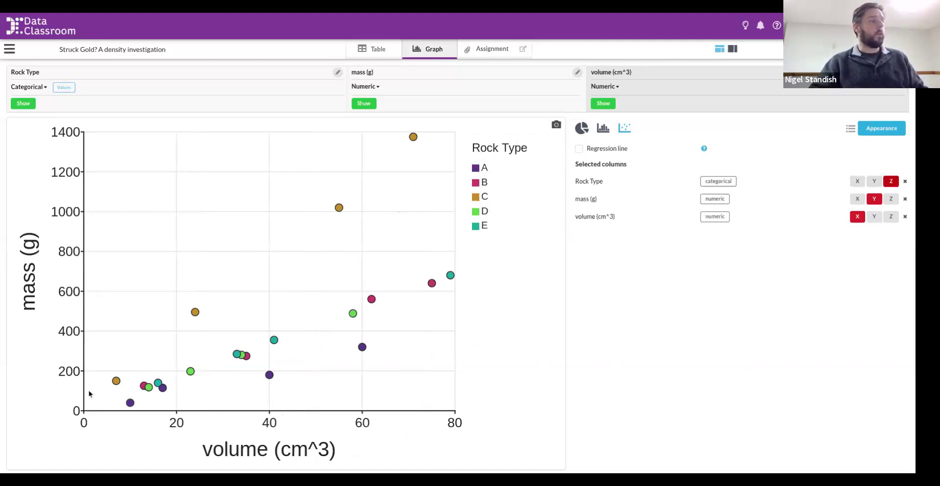
mouse_move(116, 384)
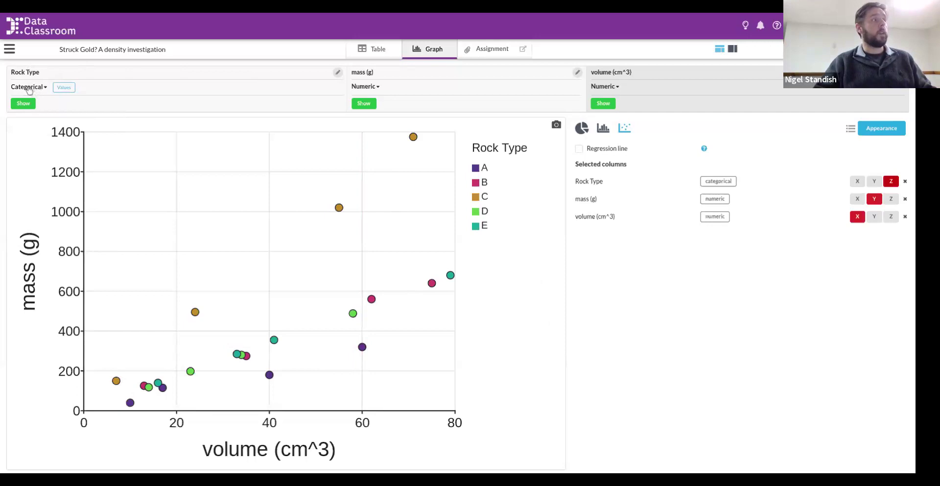
- Exclude rock types A and C from the graph and examine the lowest-volume points of the remaining types
left_click(71, 91)
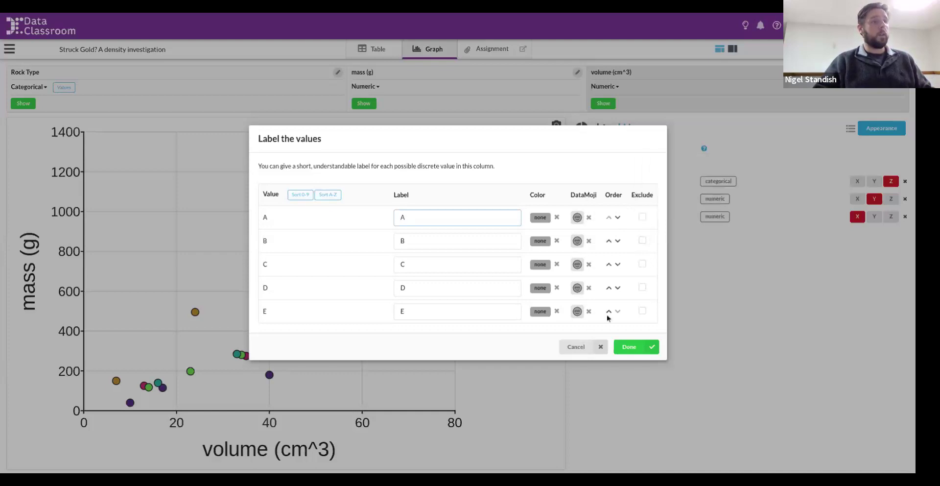
left_click(577, 347)
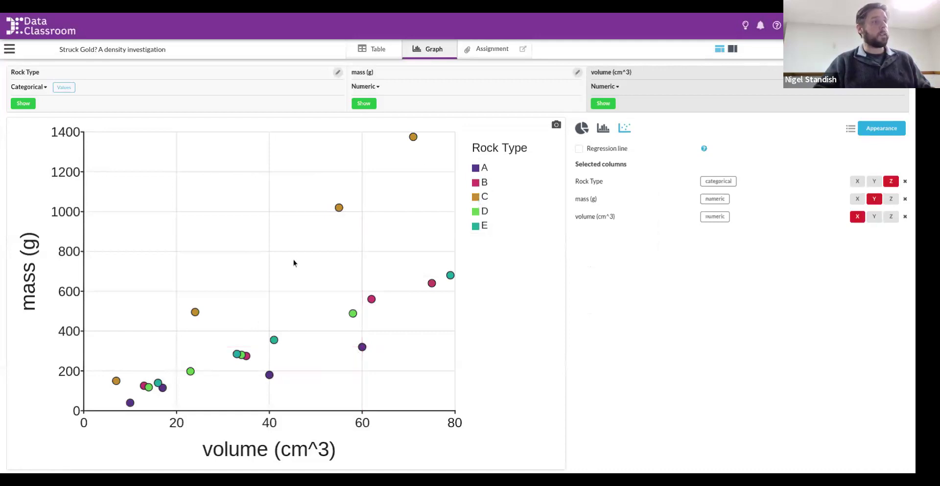
left_click(64, 87)
left_click(643, 217)
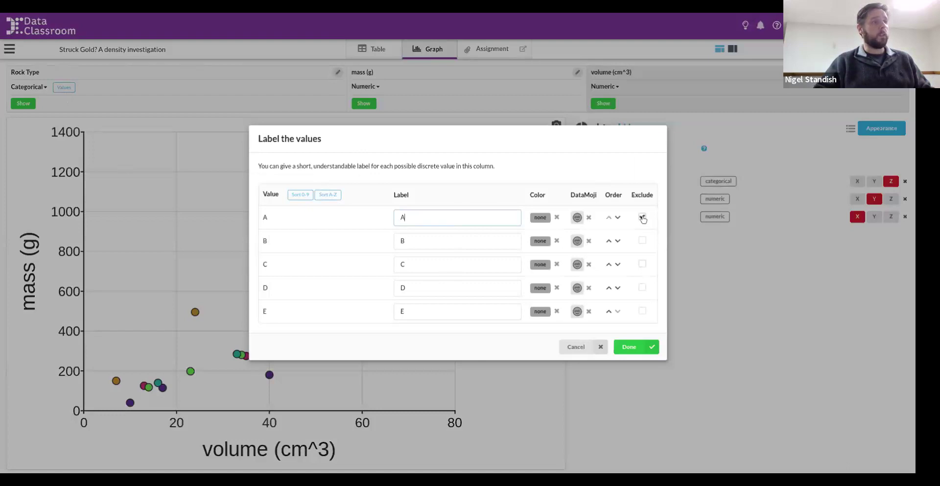
left_click(642, 264)
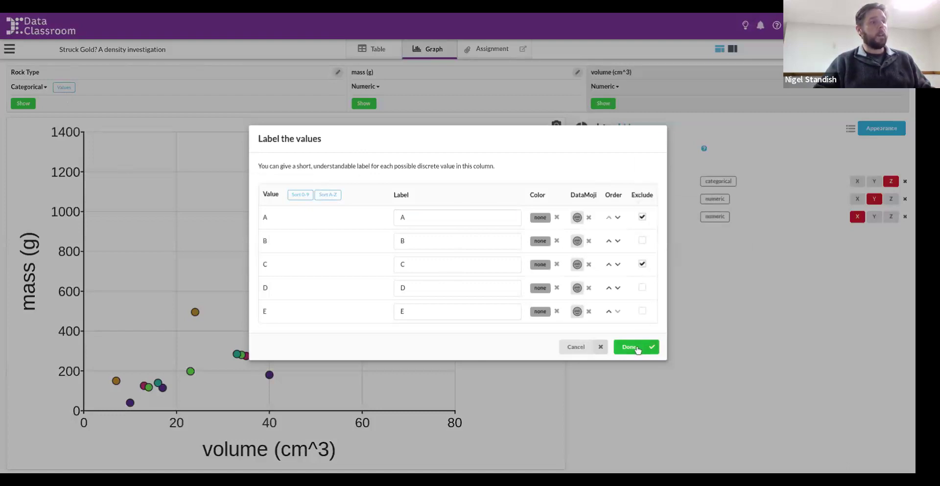
left_click(636, 347)
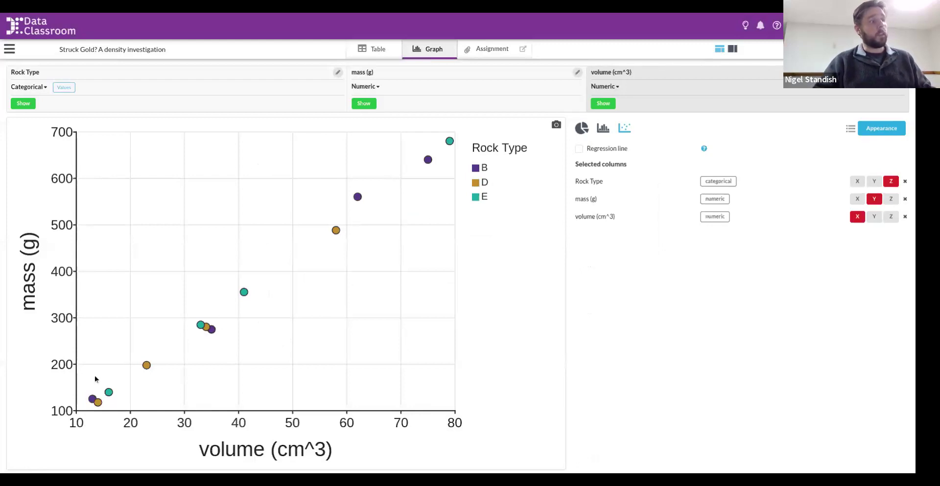
mouse_move(90, 397)
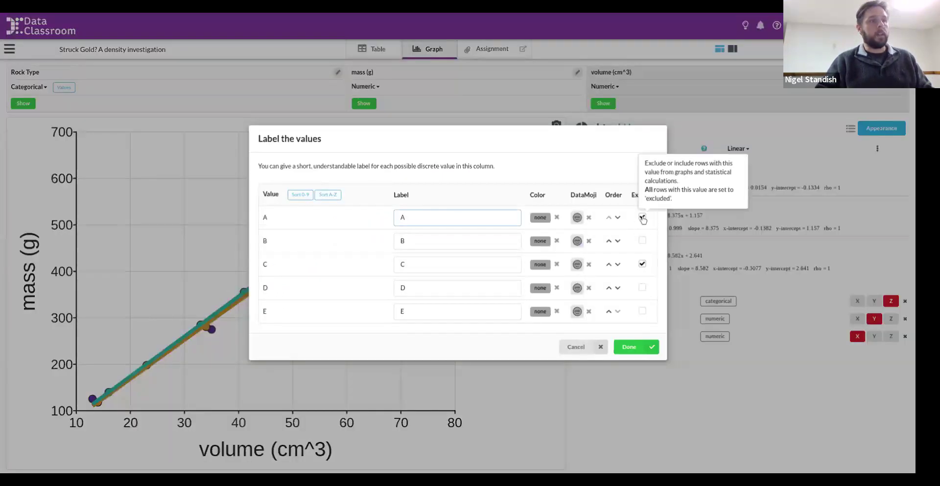
- Include rock types A and C in the graph again
left_click(642, 217)
left_click(643, 264)
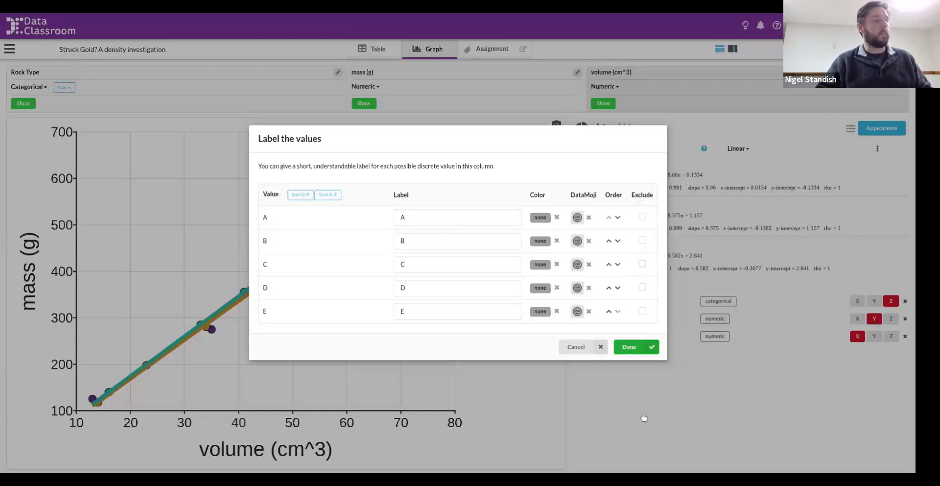
left_click(631, 349)
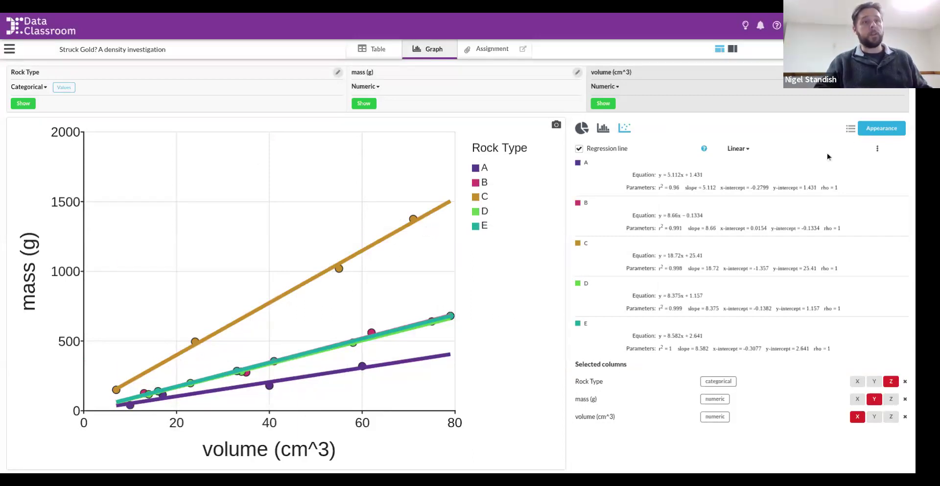
- Enlarge the scatter plot points and set the regression line width to 4
left_click(876, 128)
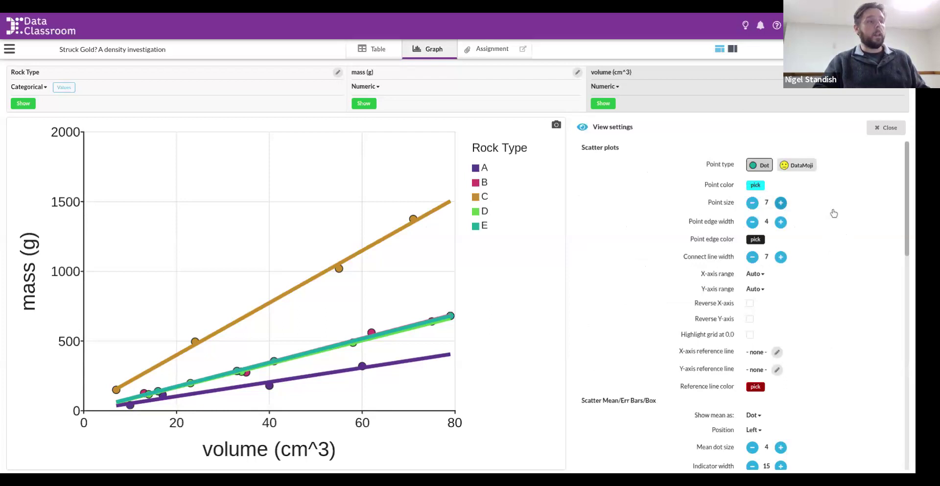
scroll(835, 211, "down", 1)
scroll(835, 246, "down", 2)
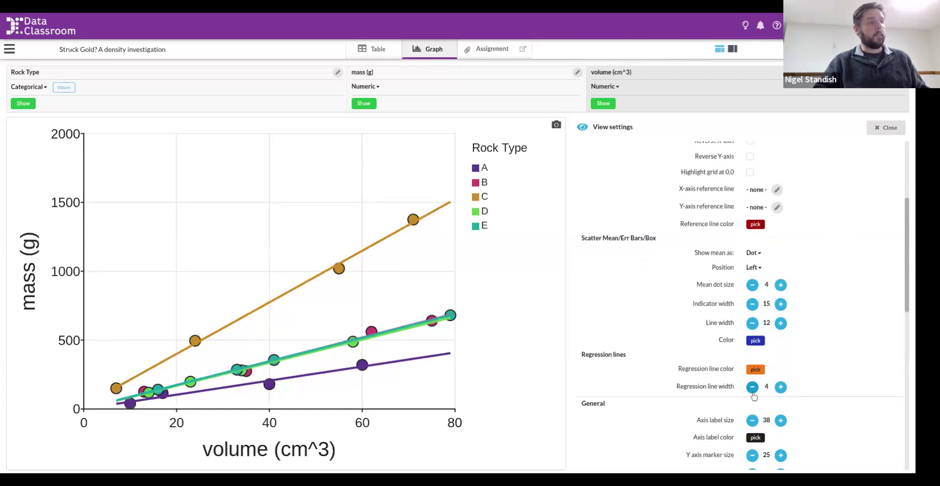
left_click(885, 128)
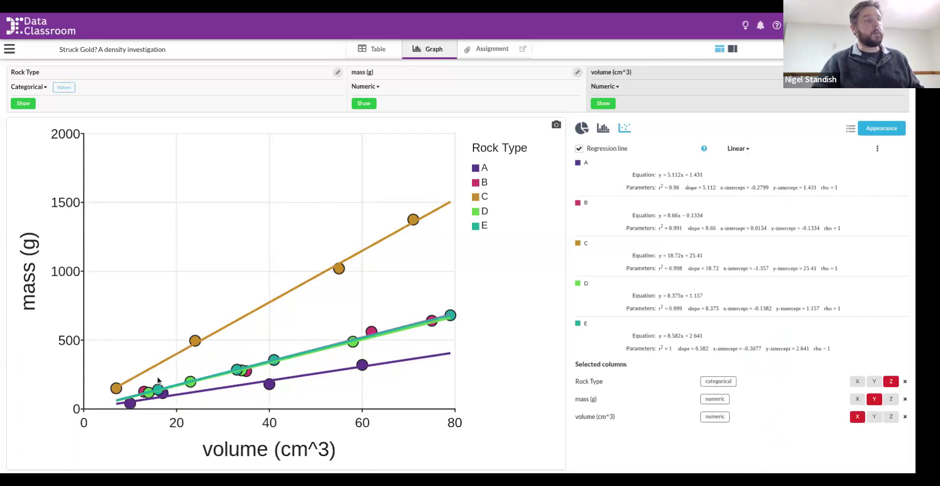
mouse_move(153, 397)
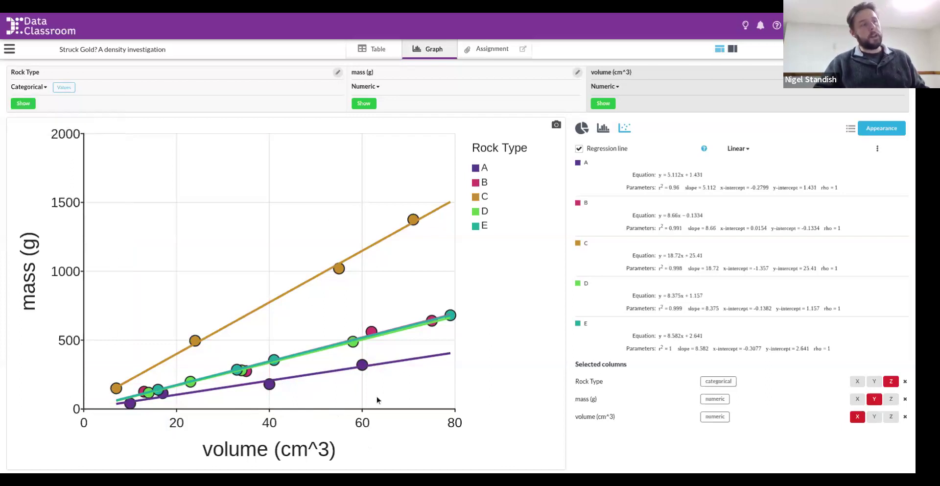
- Exclude rock types A, C, D and E to graph only type B with its regression line
left_click(65, 88)
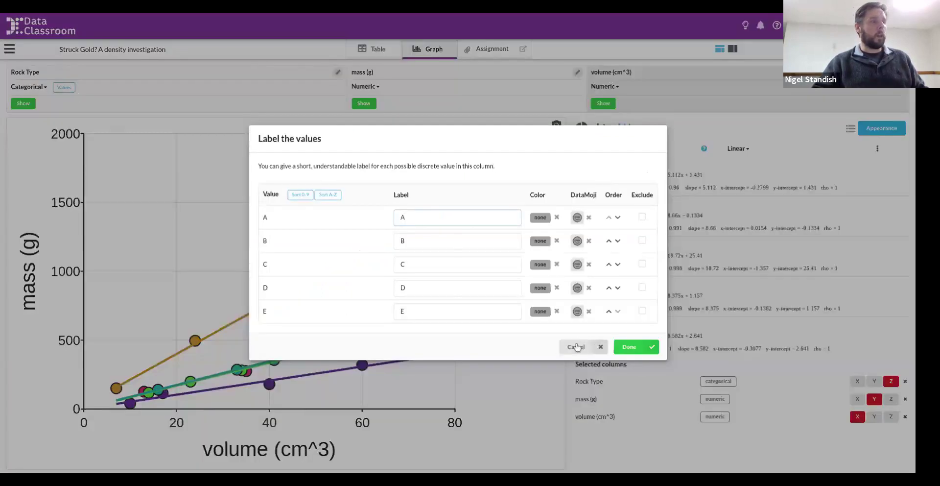
left_click(281, 362)
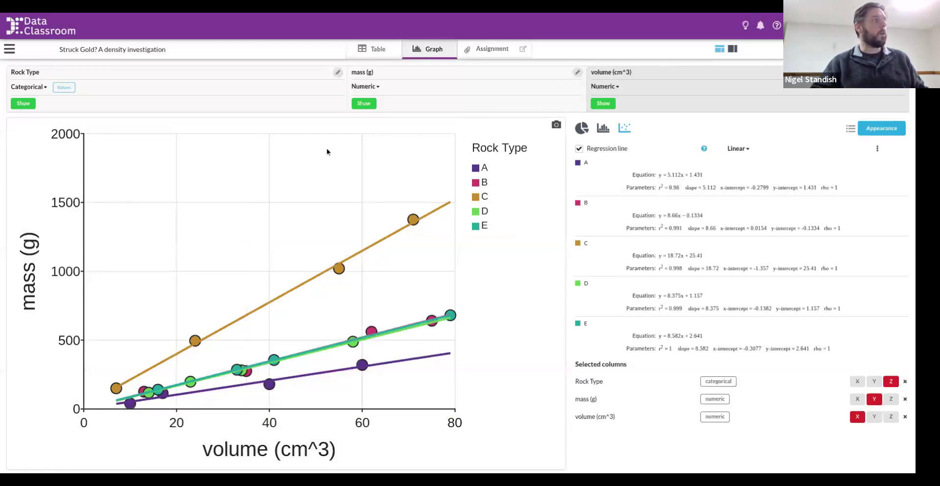
left_click(63, 87)
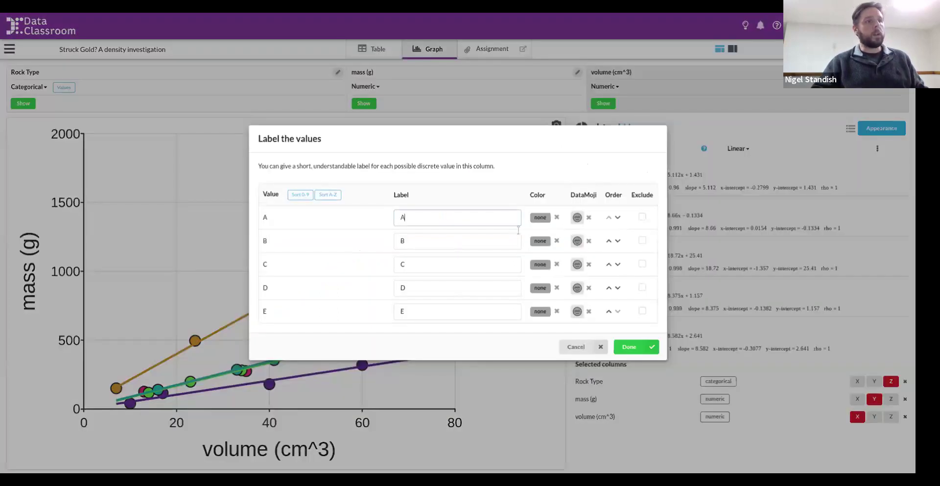
left_click(642, 264)
left_click(642, 287)
left_click(642, 311)
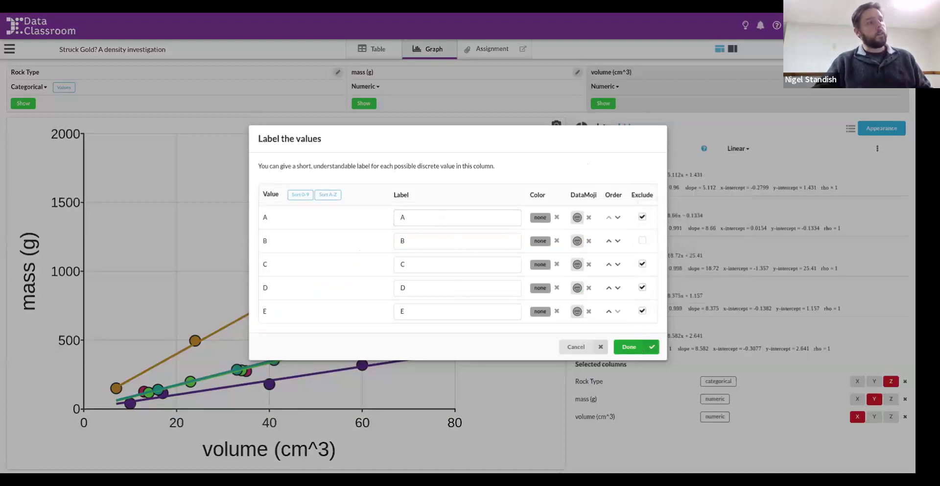
left_click(635, 346)
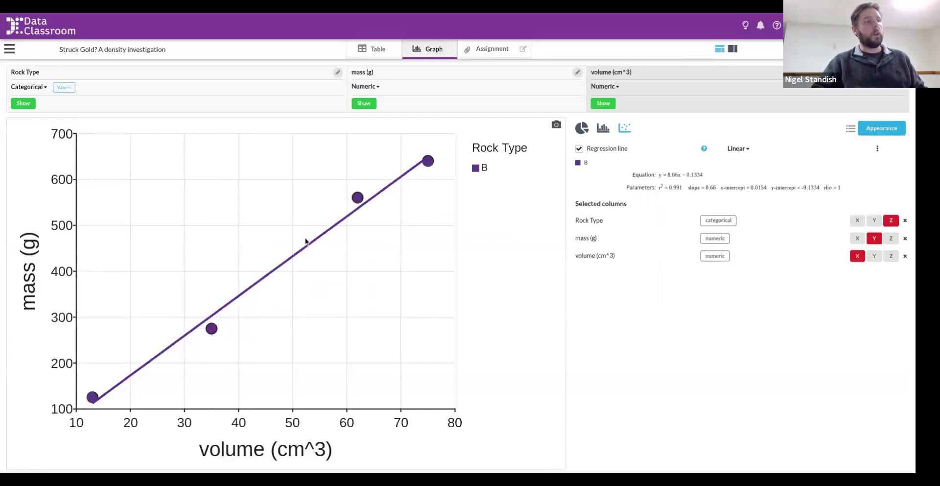
mouse_move(359, 197)
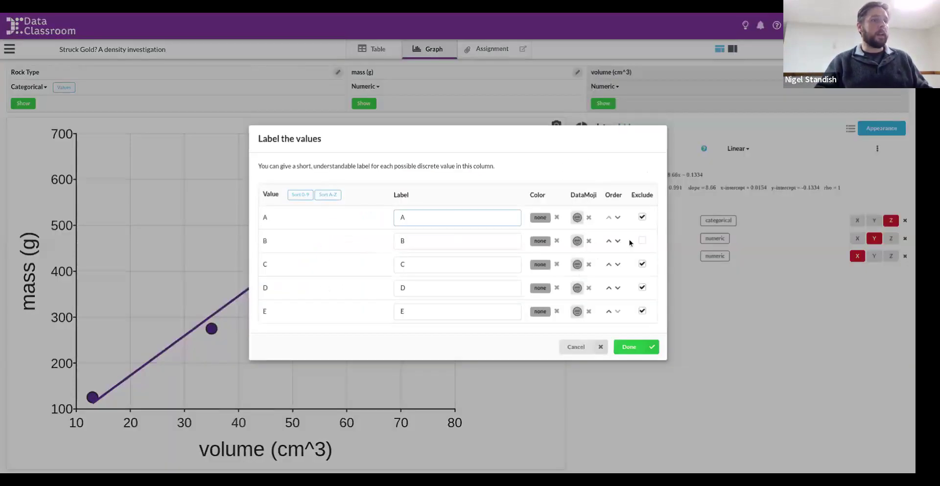
- Clear all Rock Type exclusions to graph types A through E together
left_click(642, 242)
left_click(642, 264)
left_click(642, 288)
left_click(643, 311)
left_click(642, 217)
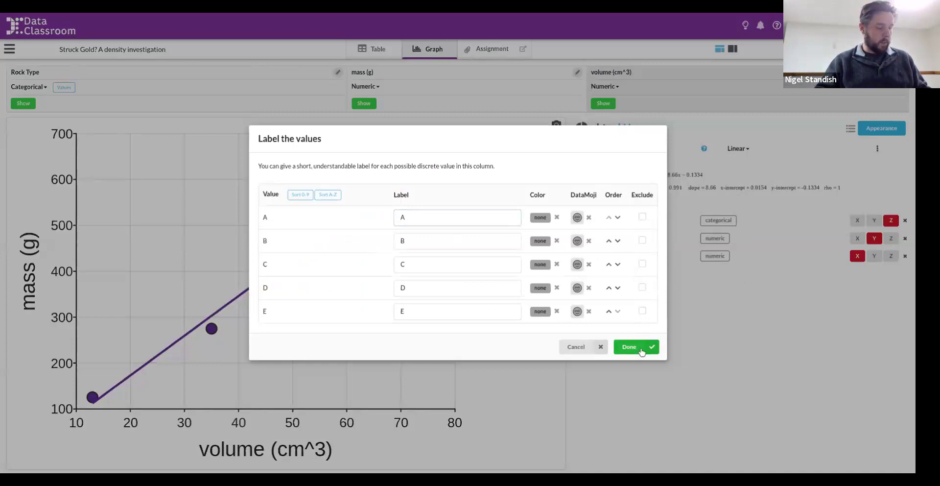
left_click(640, 348)
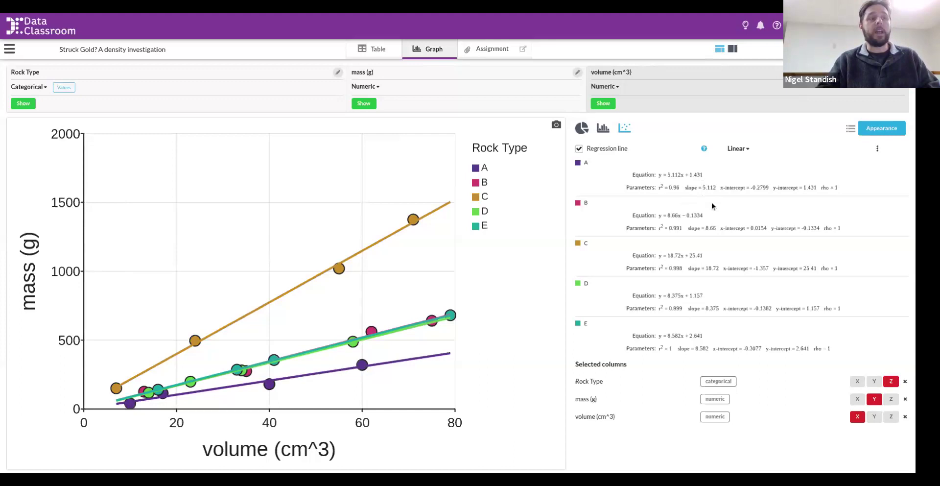
- Read the Background section of the Struck Gold assignment and the list of candidate metals
left_click(499, 53)
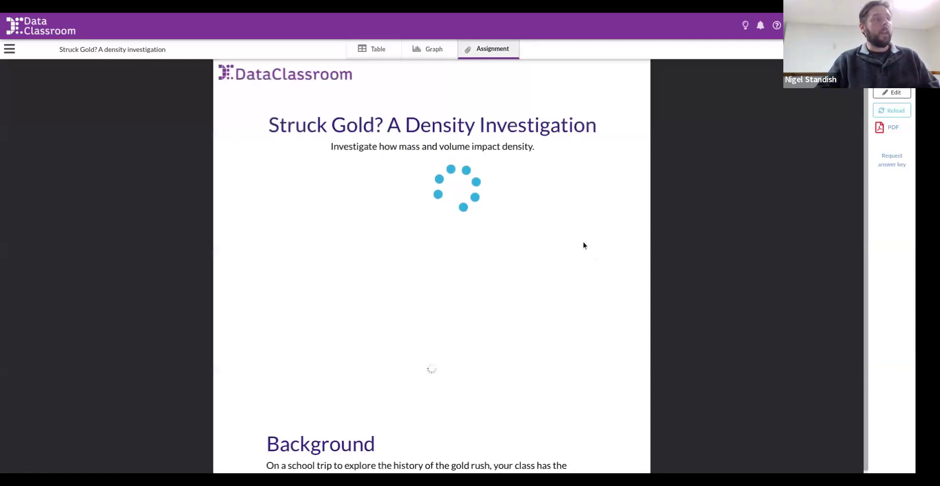
scroll(579, 245, "down", 5)
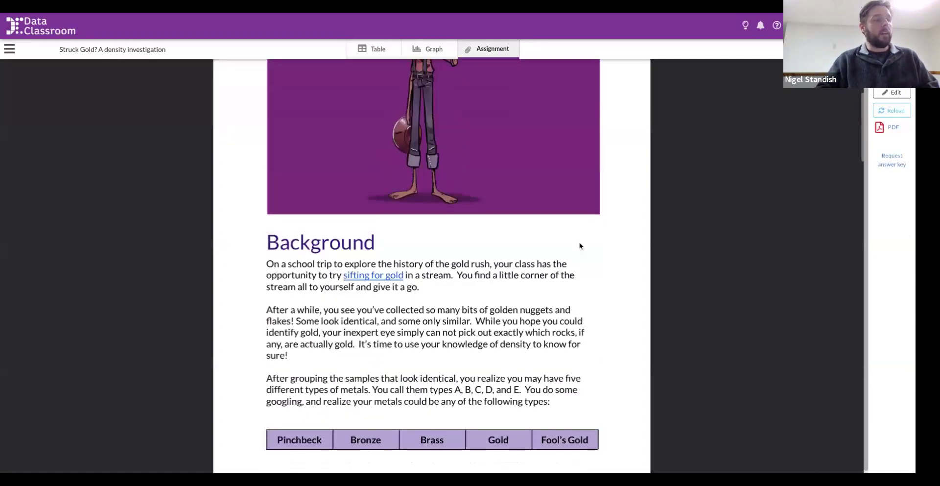
scroll(579, 241, "down", 5)
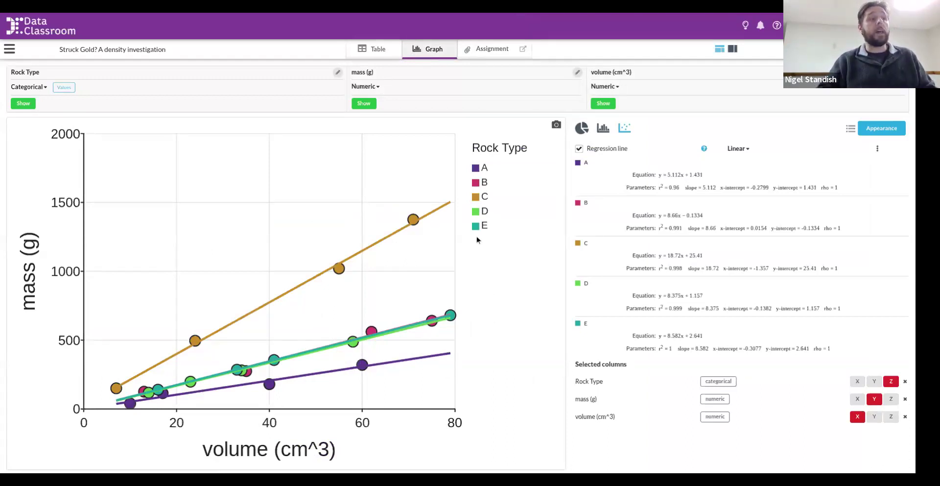
- Copy an image of the mass against volume graph to the clipboard
left_click(556, 125)
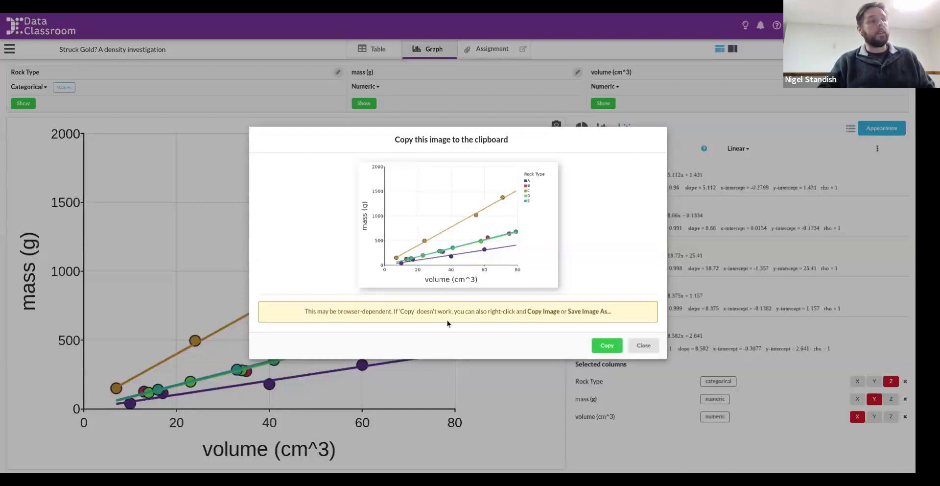
left_click(606, 345)
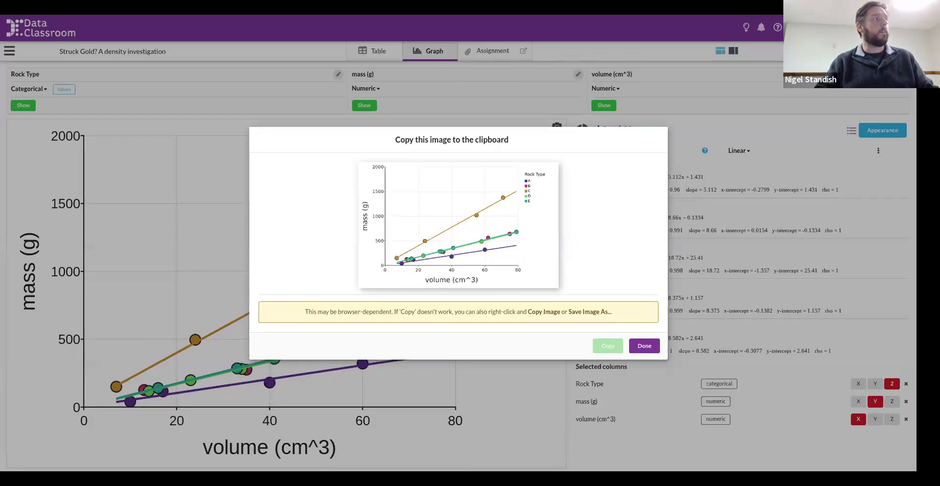
- Try pasting the graph into the Walk Through Lesson Plan (Struck Gold) document in Google Docs, remove it, and return to DataClassroom
left_click(215, 6)
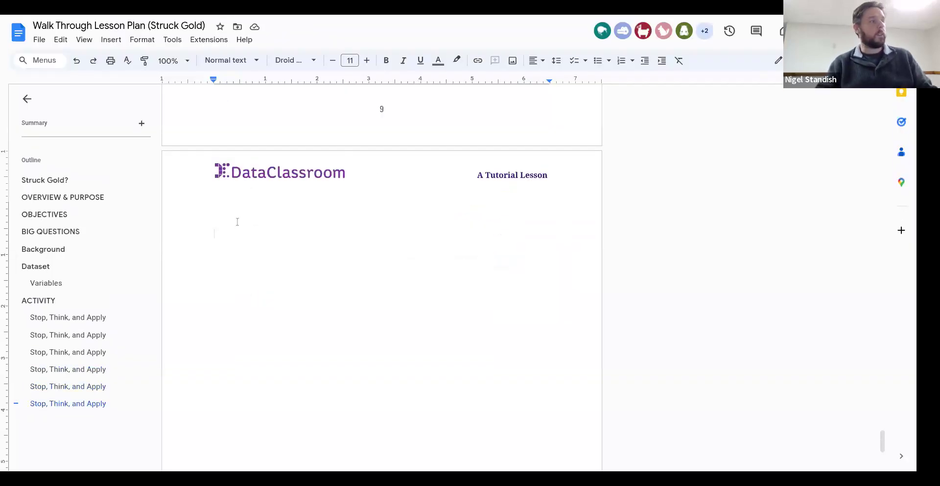
key("ctrl+v")
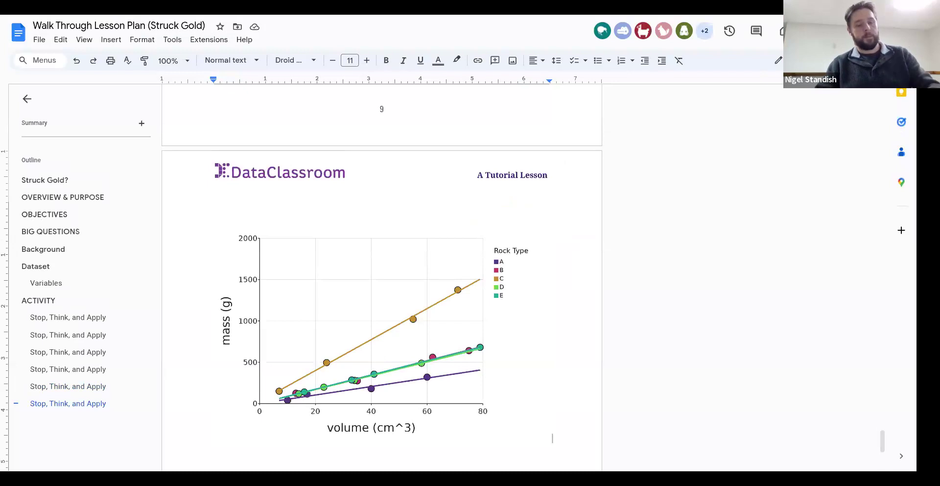
key("BackSpace")
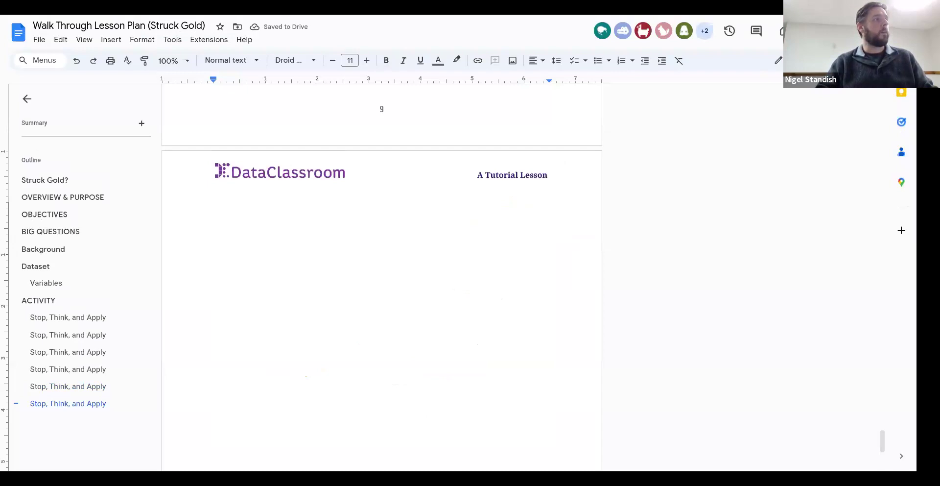
key("alt+Tab")
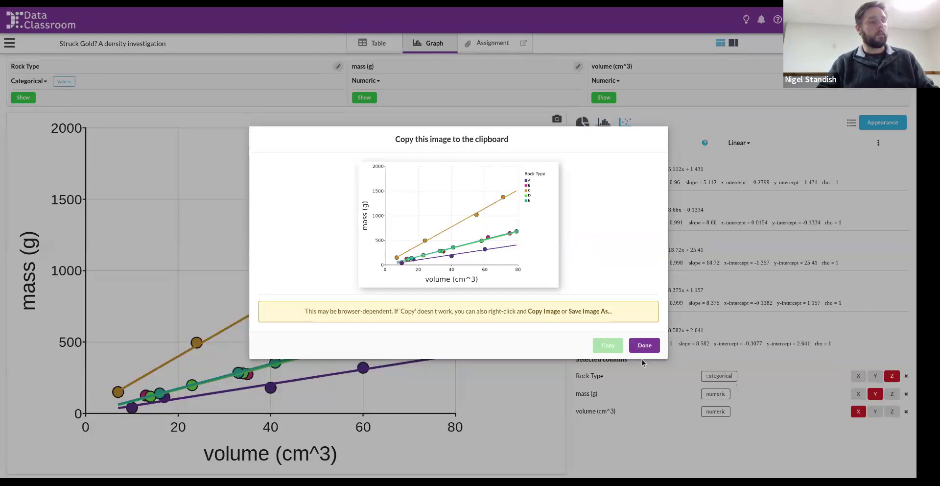
- Close the graph copy dialog and highlight the rock type A rows, the type B rows and a type C cell in the data table
left_click(644, 369)
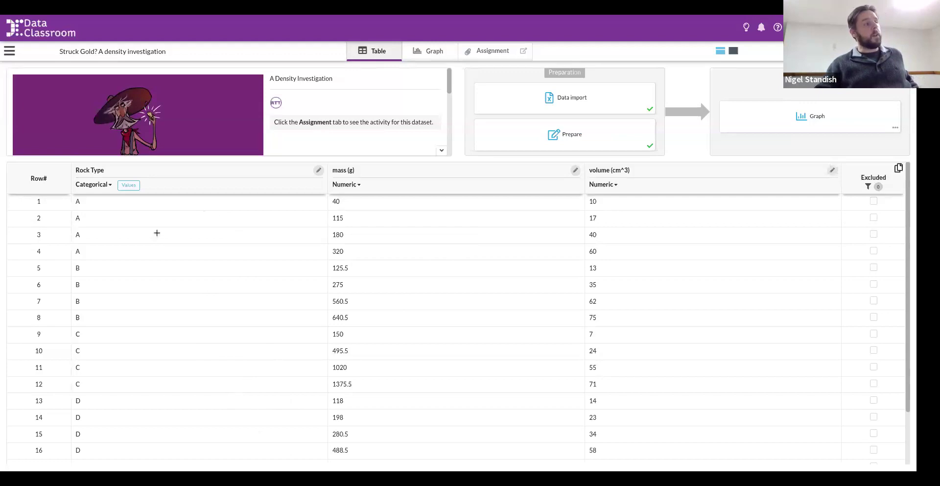
left_click_drag(87, 205, 601, 245)
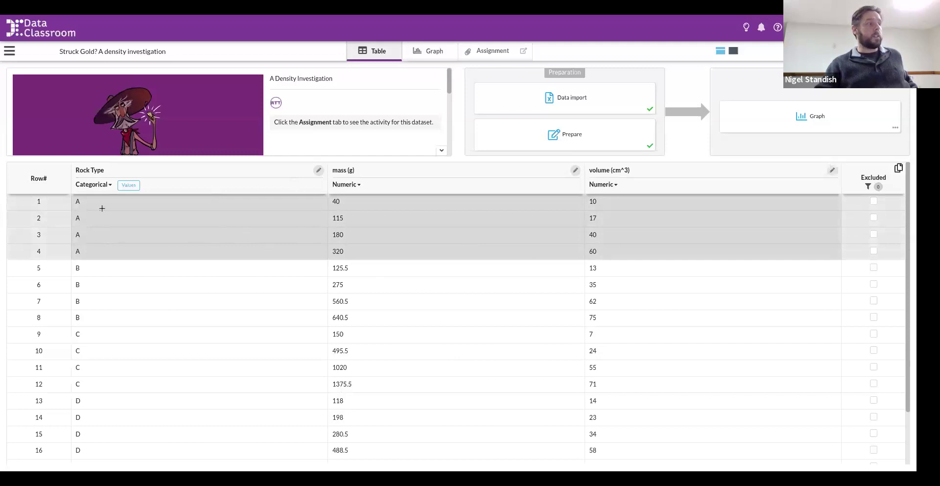
left_click(97, 269)
left_click_drag(97, 269, 592, 316)
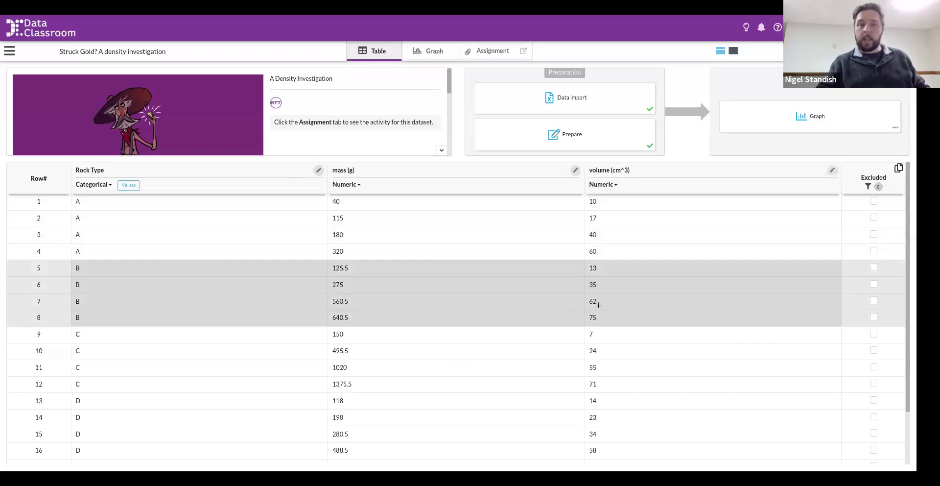
left_click(340, 354)
left_click(232, 345)
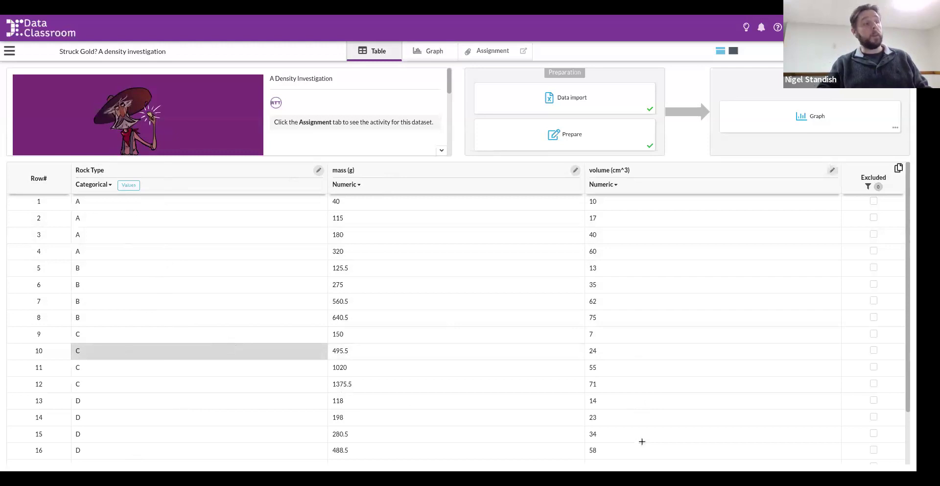
- Examine the scatter plot of mass against volume by rock type and return to the data table
left_click(433, 52)
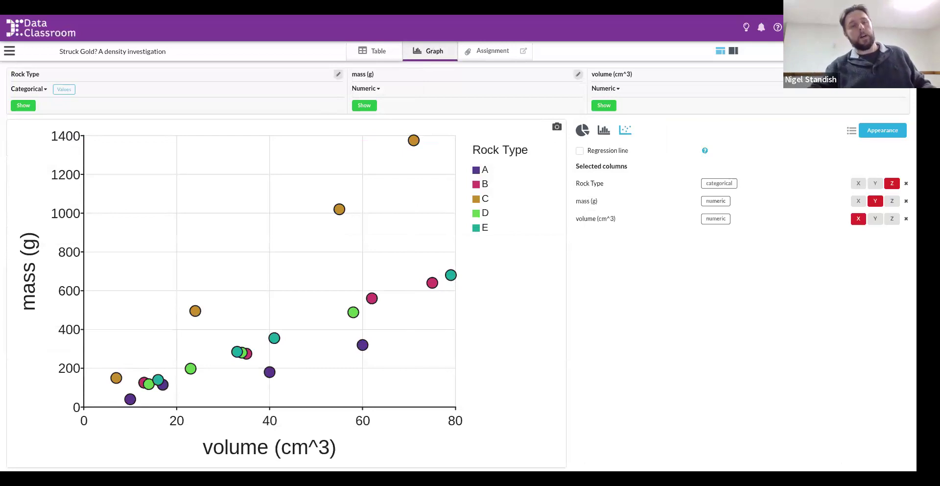
mouse_move(342, 209)
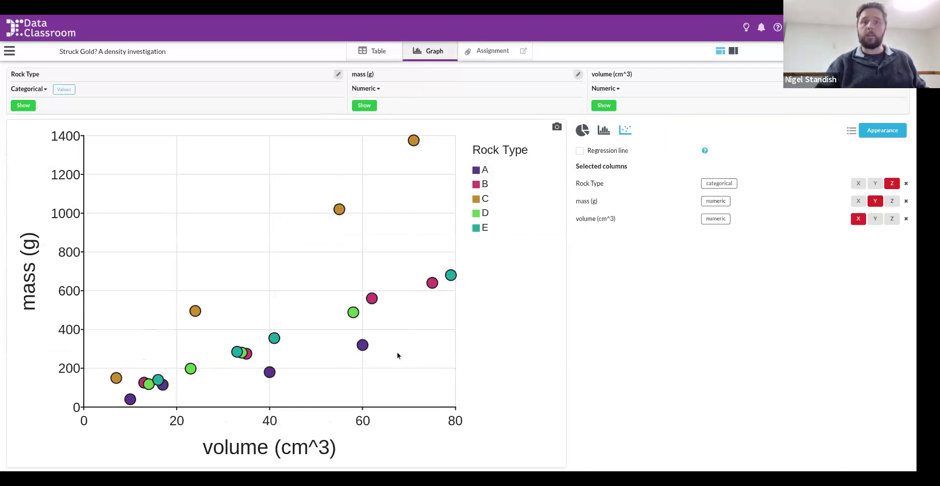
left_click(381, 57)
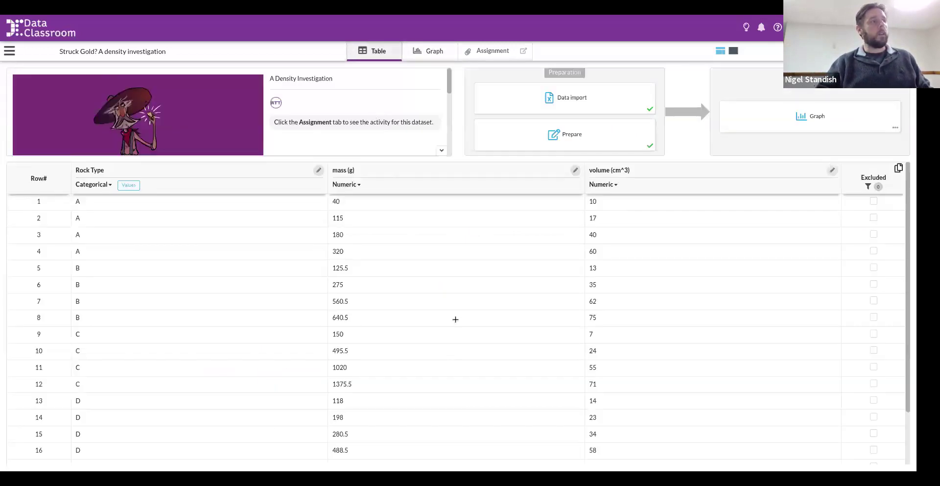